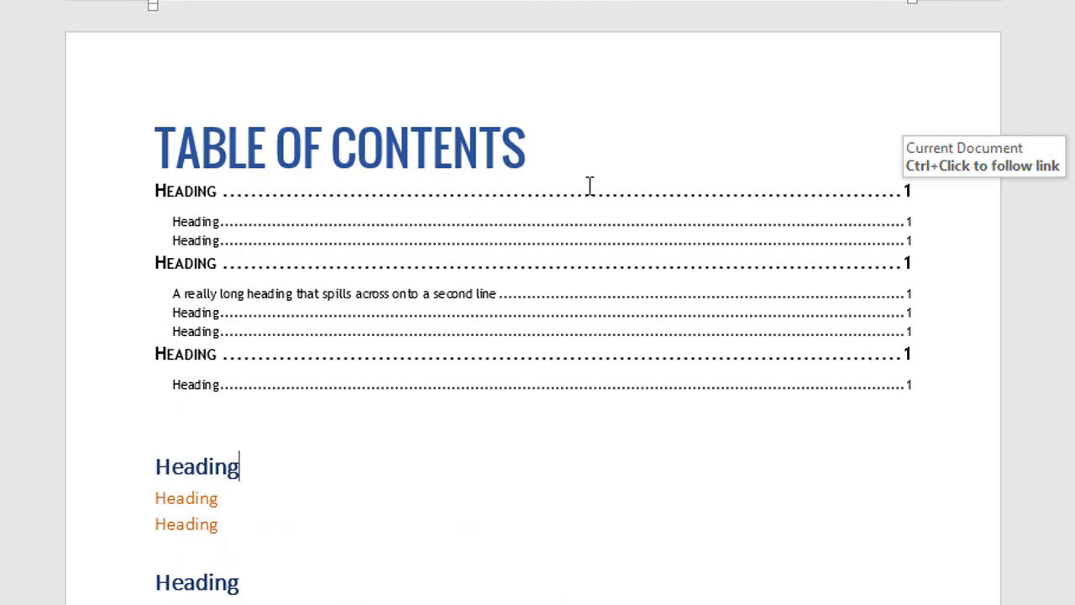
Step: Select the entire table of contents and lay it out in Two columns
left_click(578, 244)
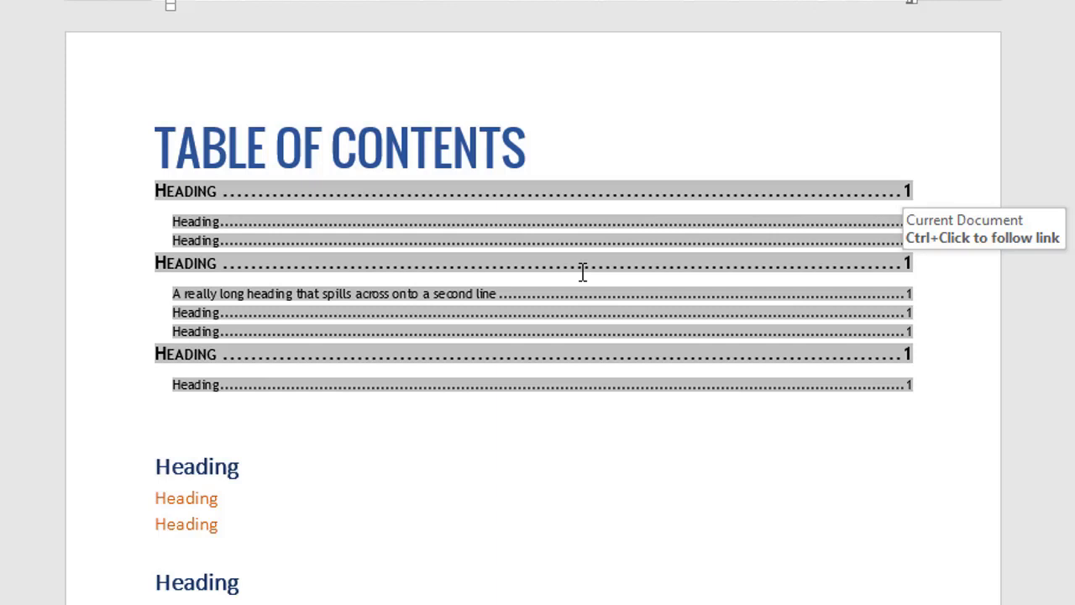
left_click_drag(158, 192, 286, 380)
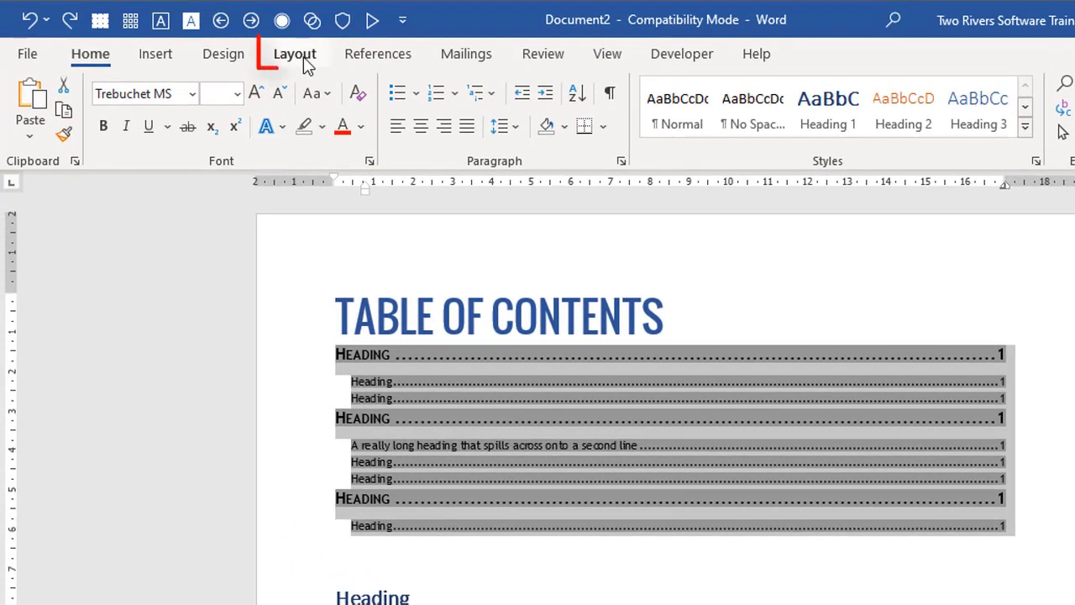
left_click(296, 54)
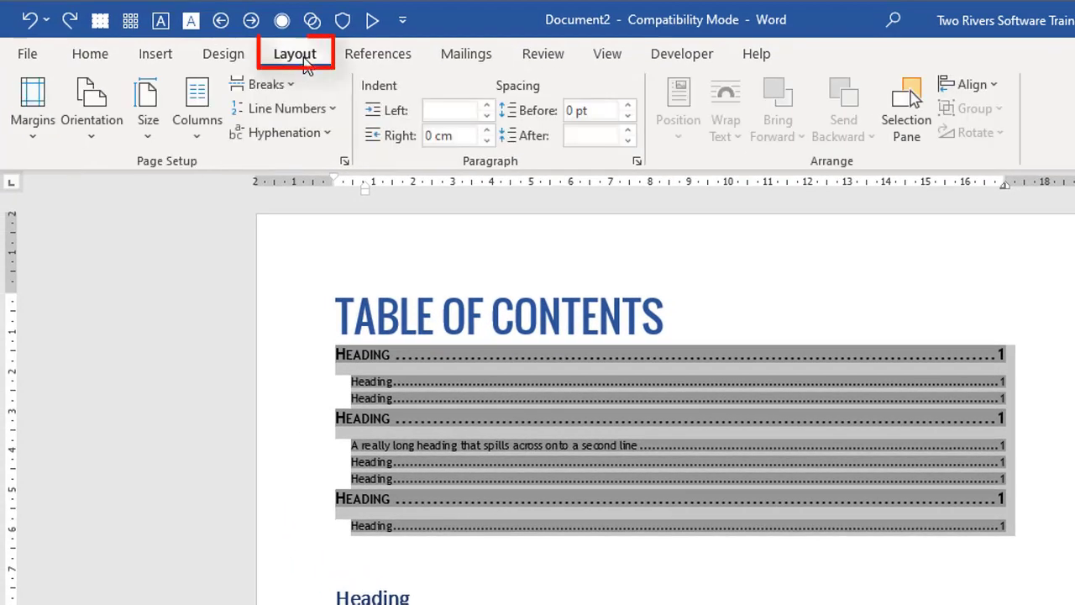
left_click(200, 126)
left_click(223, 220)
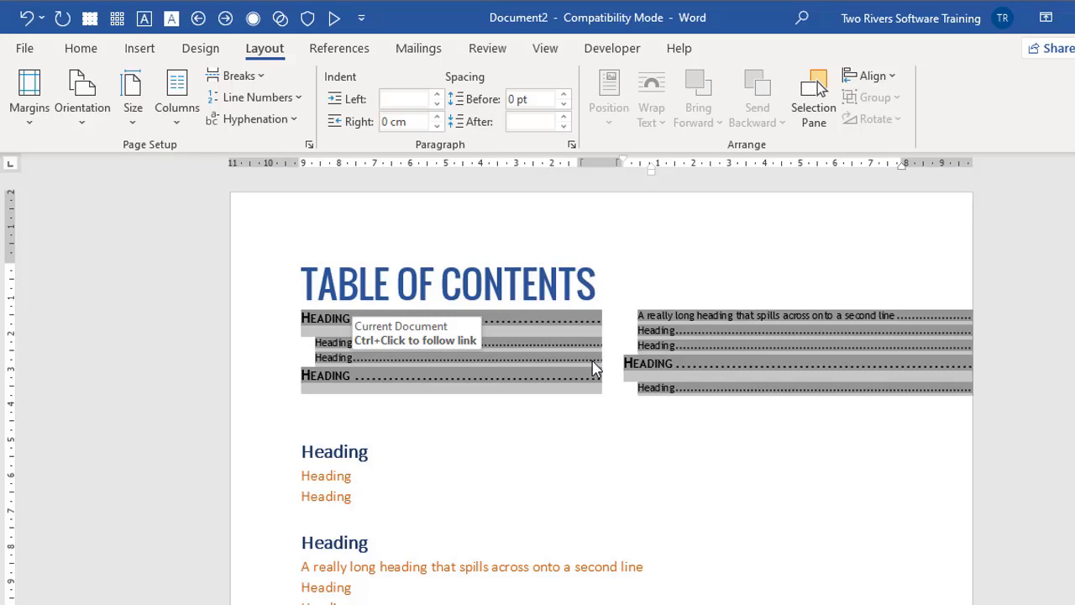
Step: Open the Styles pane from the Home tab and scroll down to TOC 1 and TOC 2
left_click(81, 48)
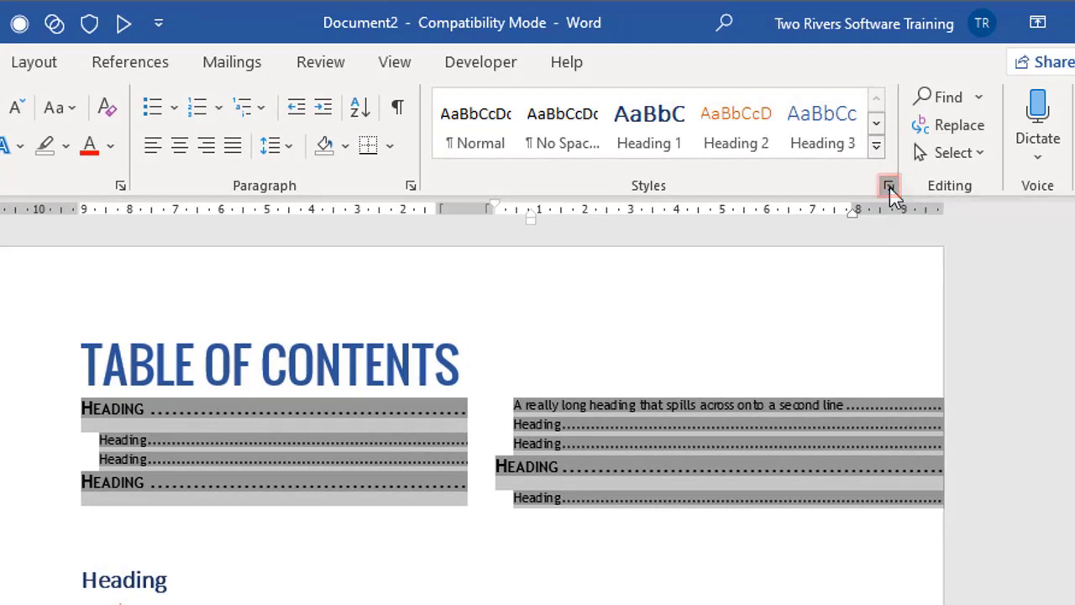
left_click(890, 187)
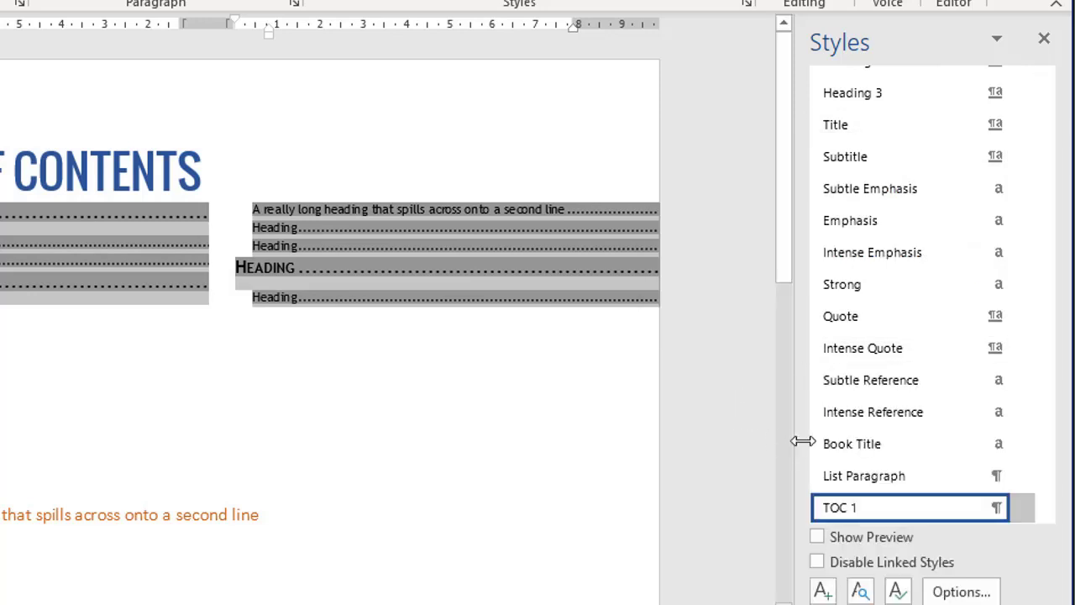
scroll(863, 471, "down", 1)
mouse_move(866, 480)
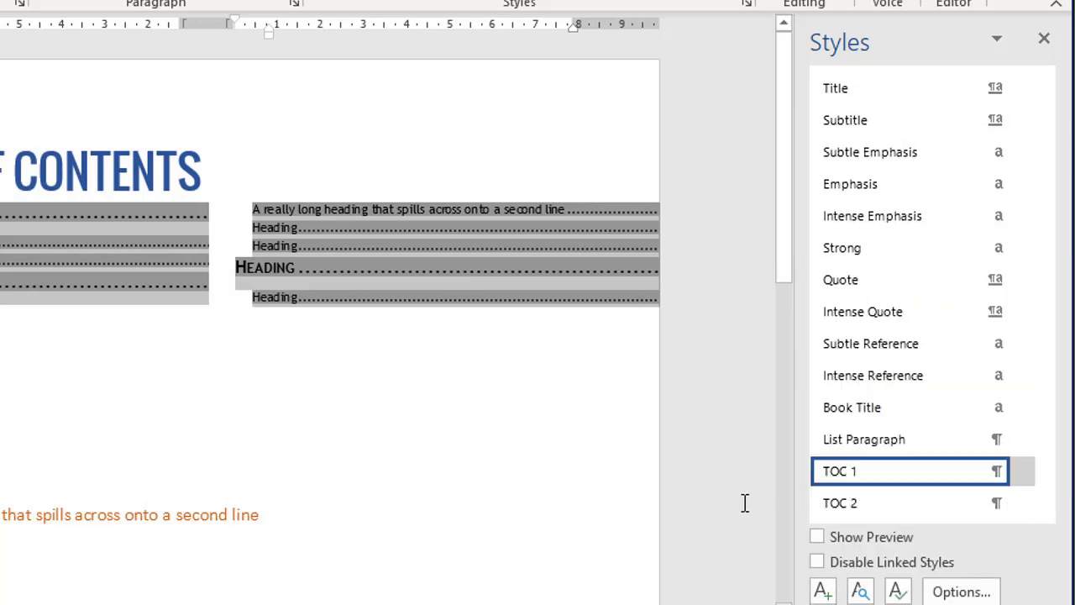
right_click(856, 473)
left_click(869, 312)
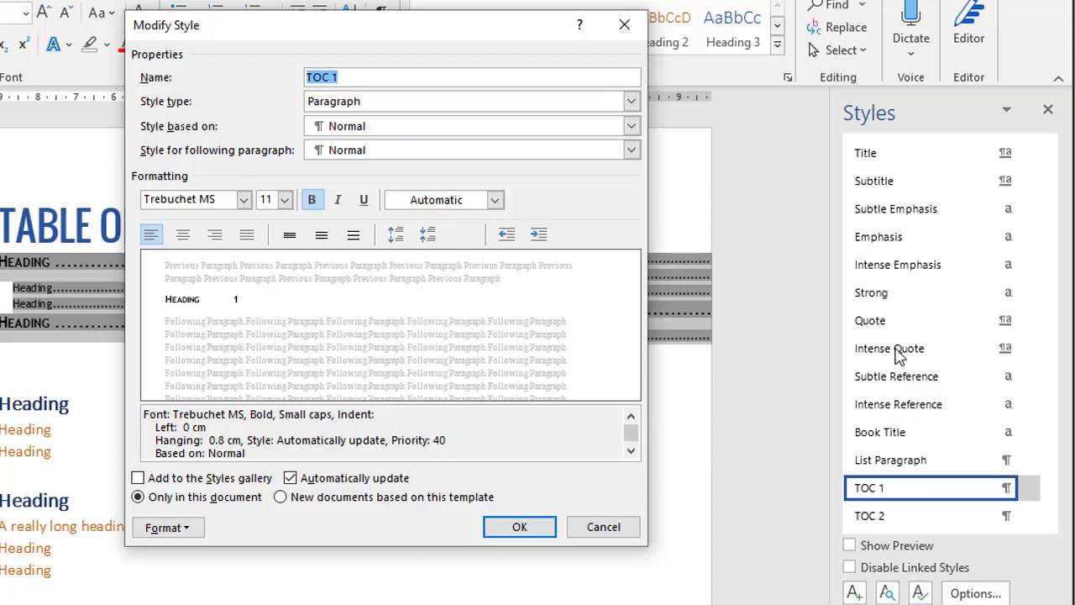
left_click_drag(480, 32, 451, 299)
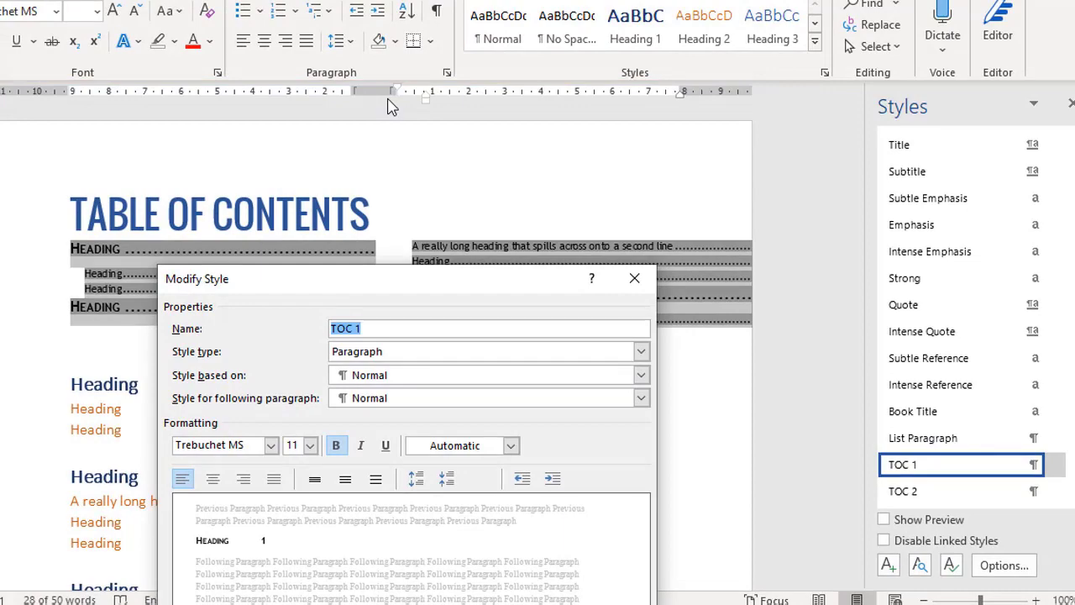
left_click(635, 280)
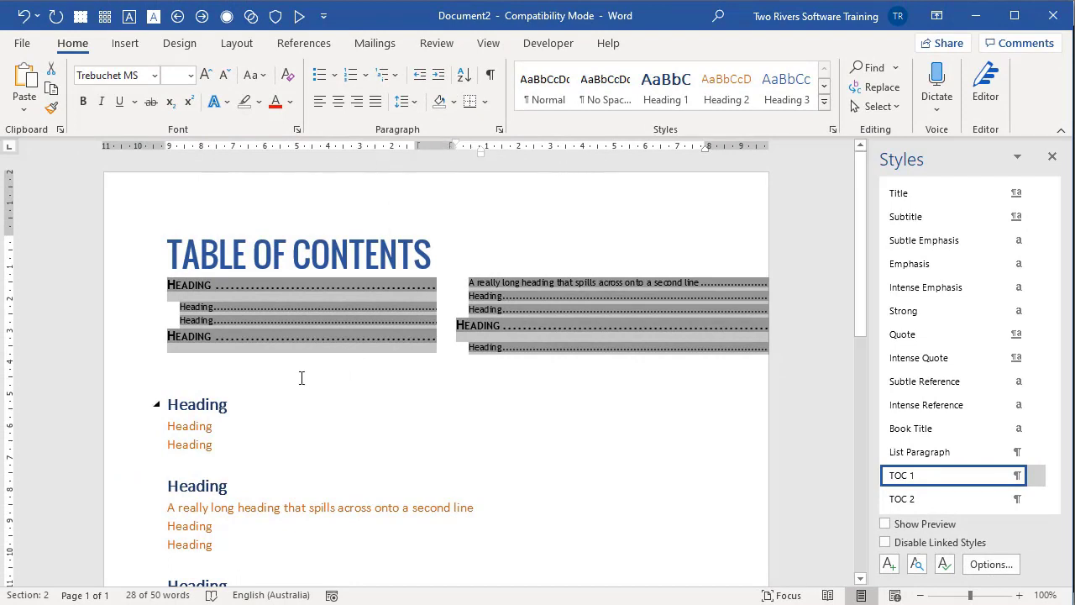
Step: Deselect the contents and open Modify Style for TOC 1 with its Format options shown
left_click(304, 378)
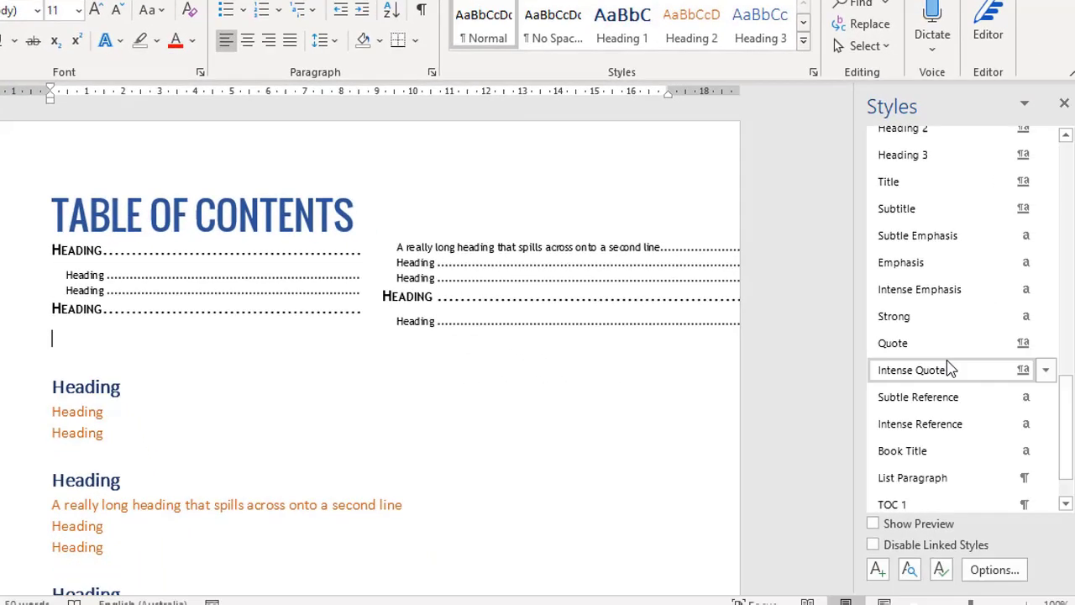
scroll(948, 370, "down", 1)
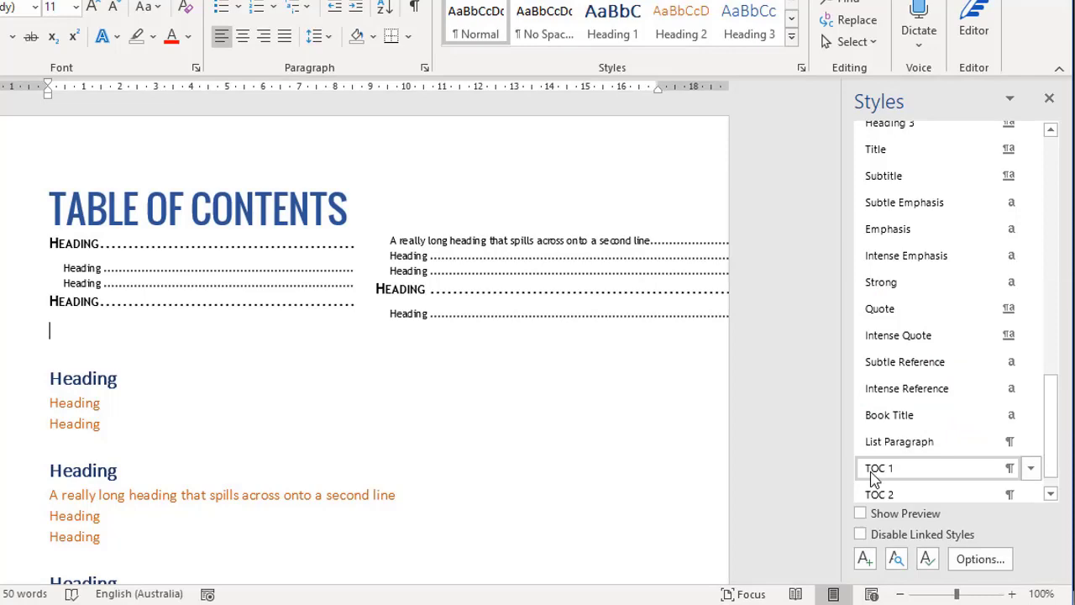
left_click(1030, 468)
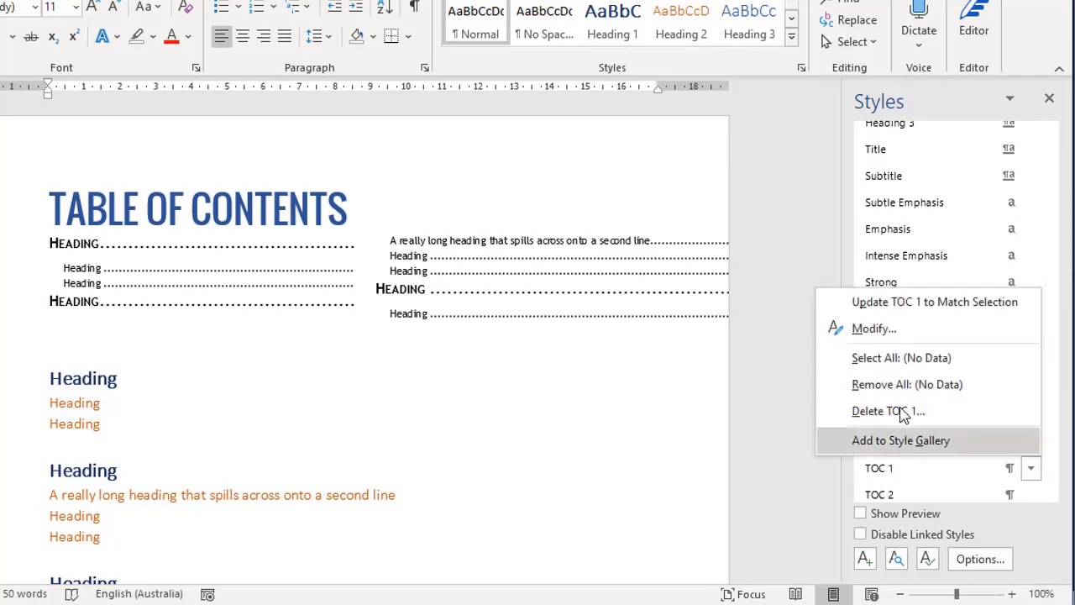
left_click(830, 328)
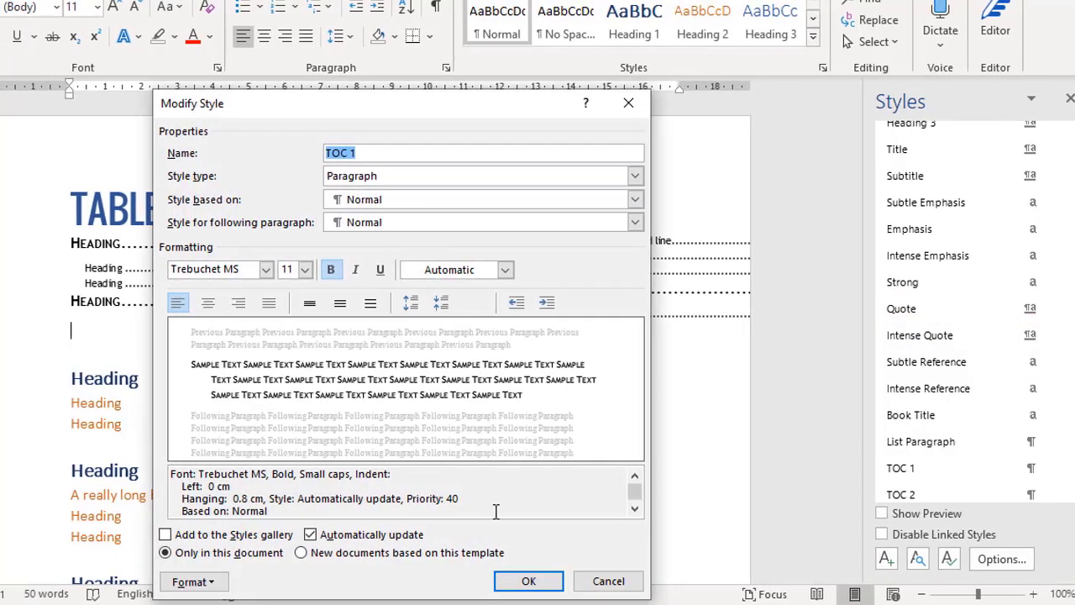
left_click(187, 588)
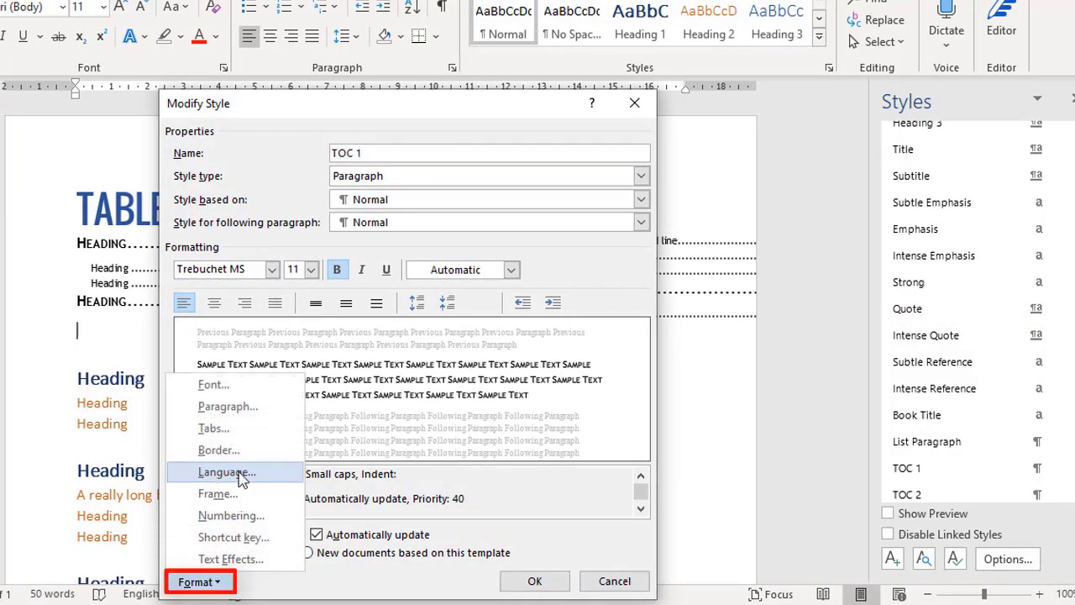
Step: Add right-aligned dot-leader tab stops at 8 cm and 17 cm to the TOC 1 style
left_click(246, 429)
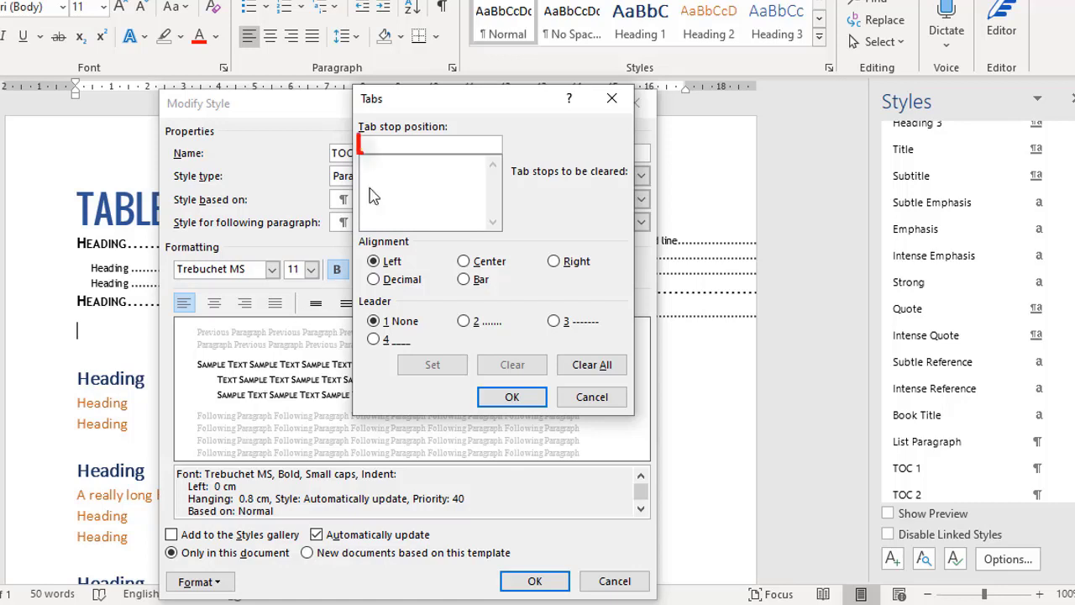
type("8cm")
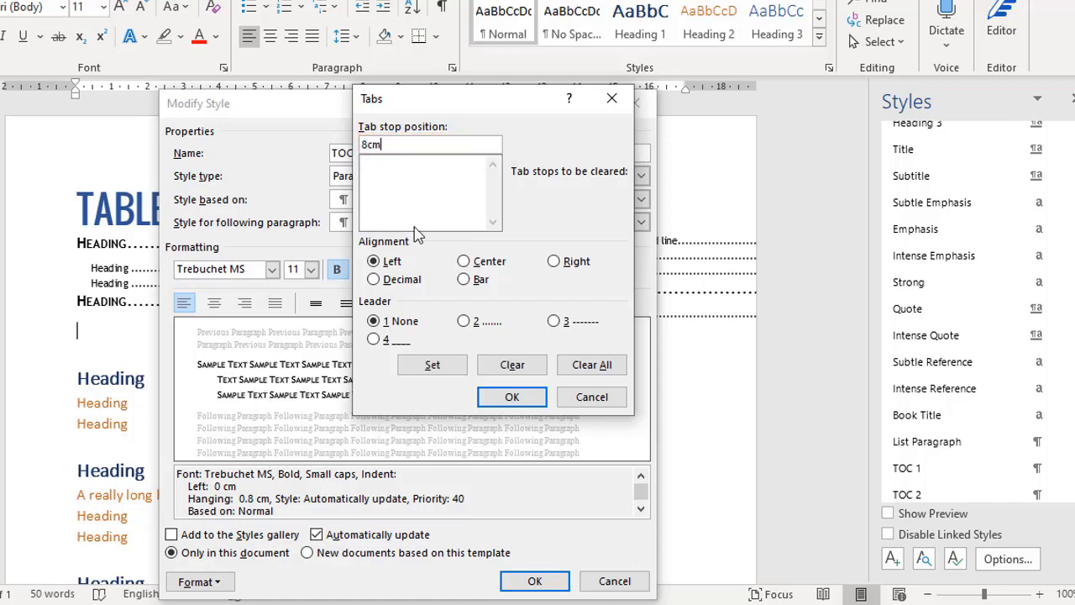
left_click(554, 261)
left_click(464, 322)
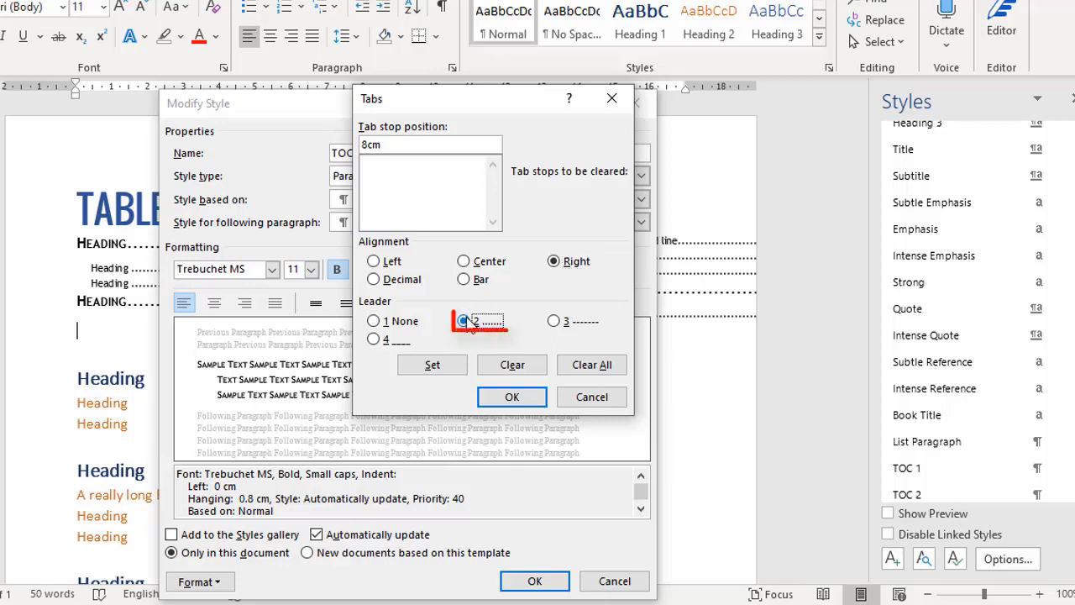
left_click(432, 365)
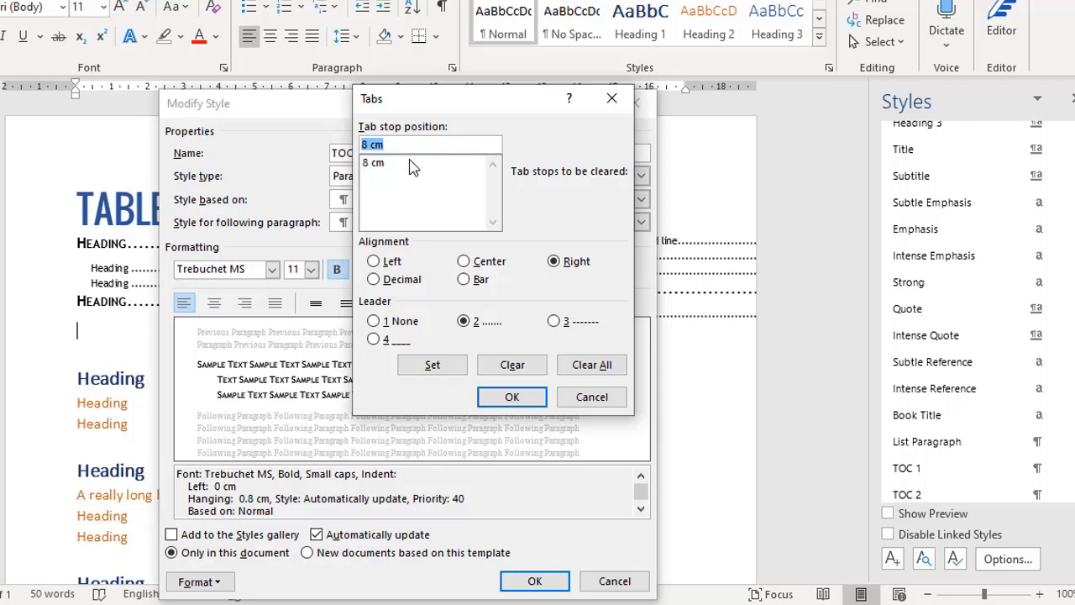
type("17")
left_click(464, 323)
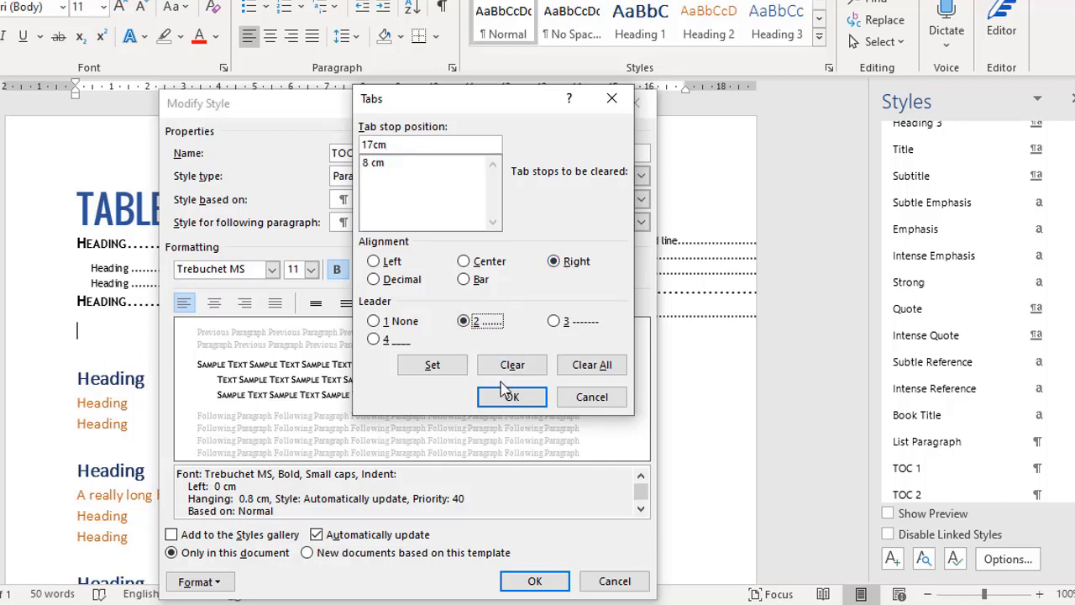
left_click(433, 364)
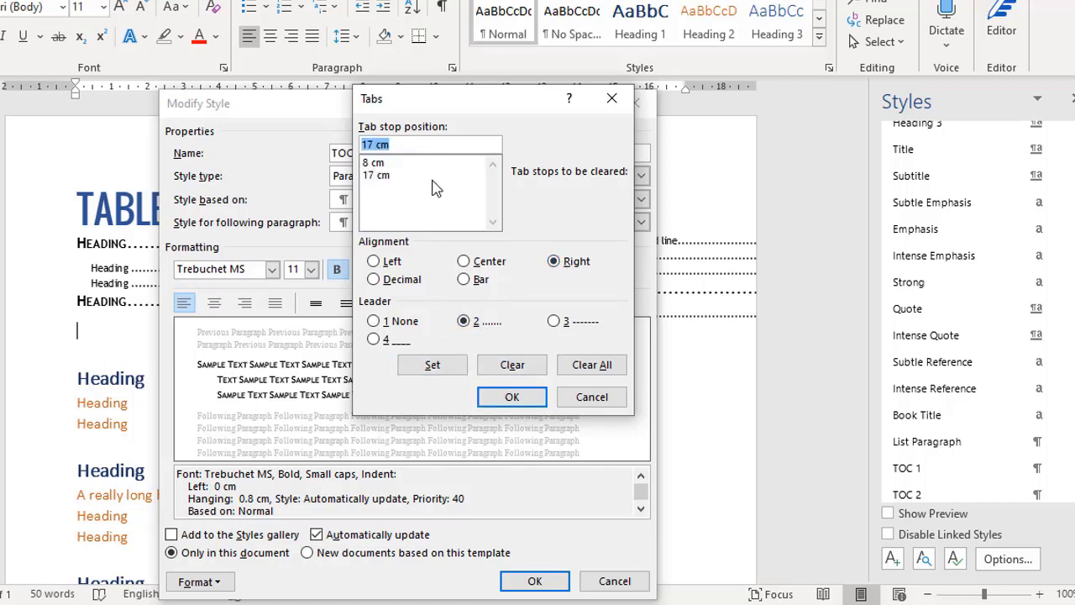
left_click(514, 398)
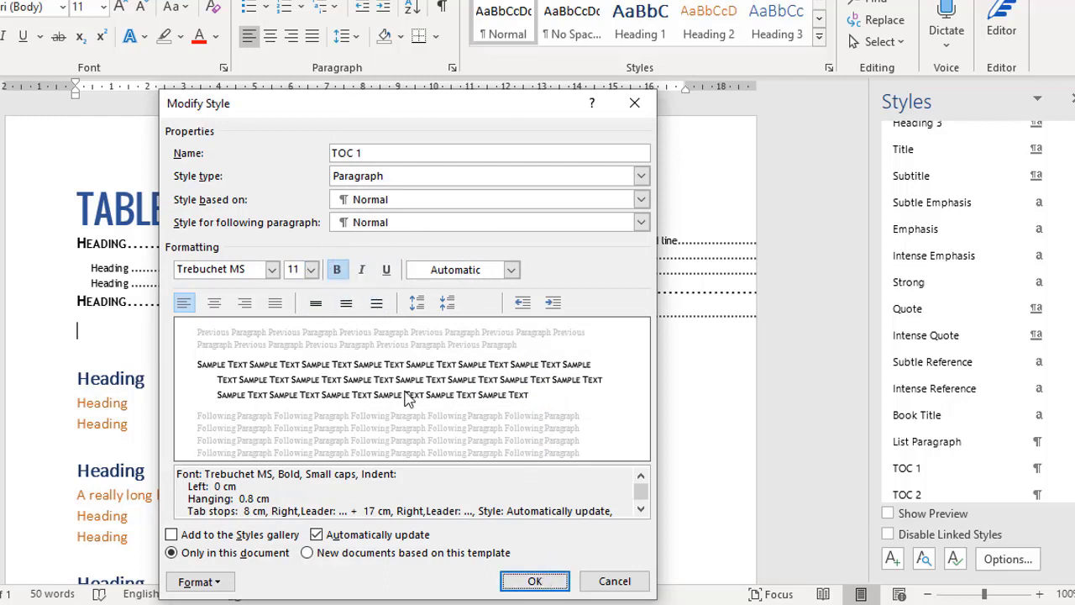
Step: Save the TOC 1 style changes to the document
left_click(533, 580)
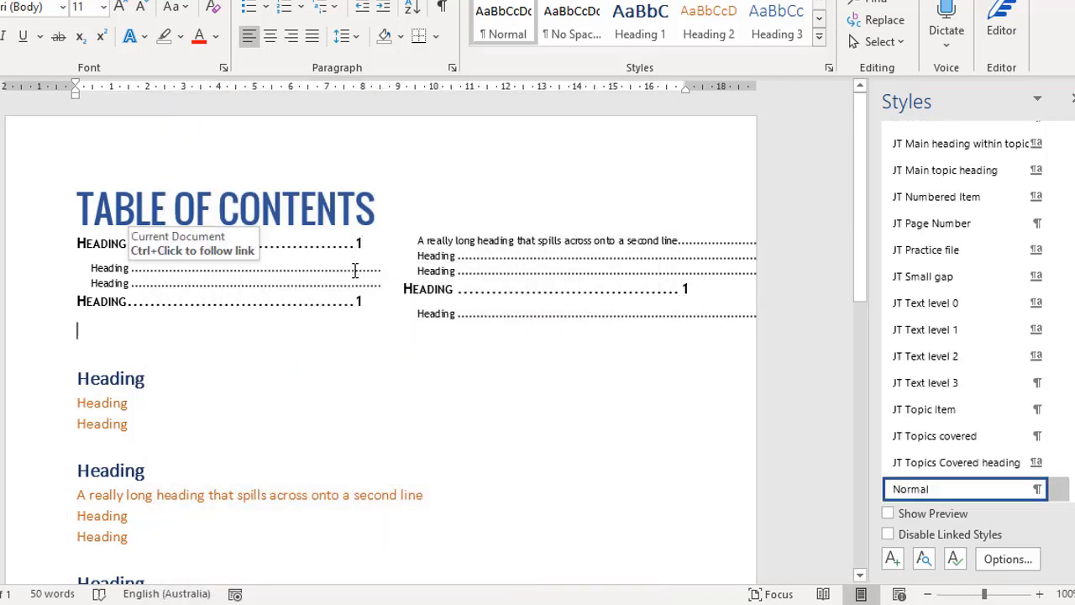
mouse_move(965, 362)
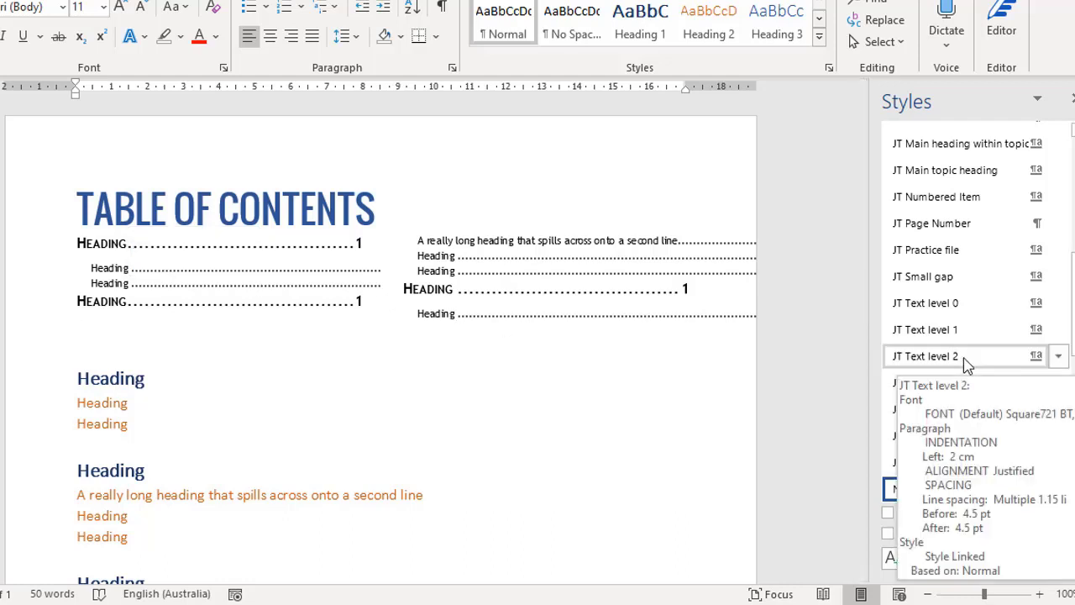
scroll(966, 363, "down", 3)
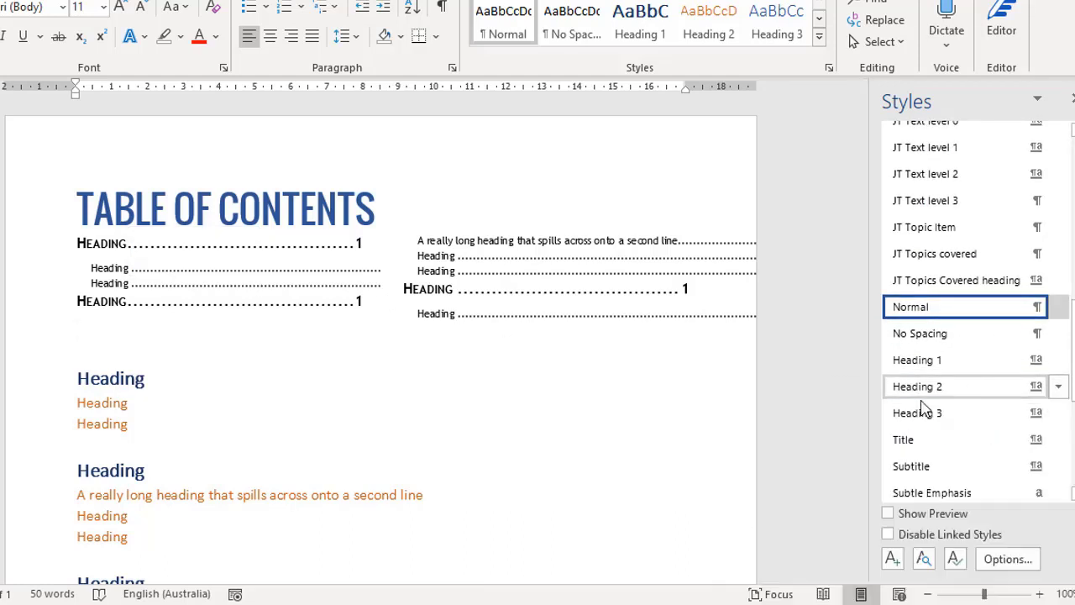
scroll(803, 403, "down", 1)
scroll(914, 417, "down", 4)
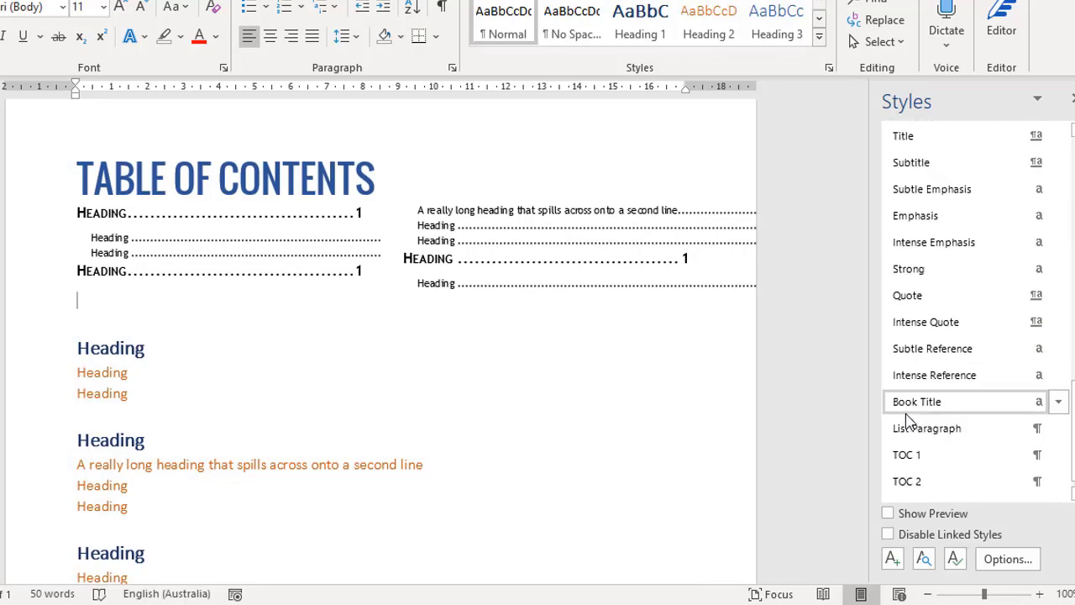
Step: Give the TOC 2 style right-aligned dot-leader tab stops at 8 cm and 17 cm and save it
right_click(912, 483)
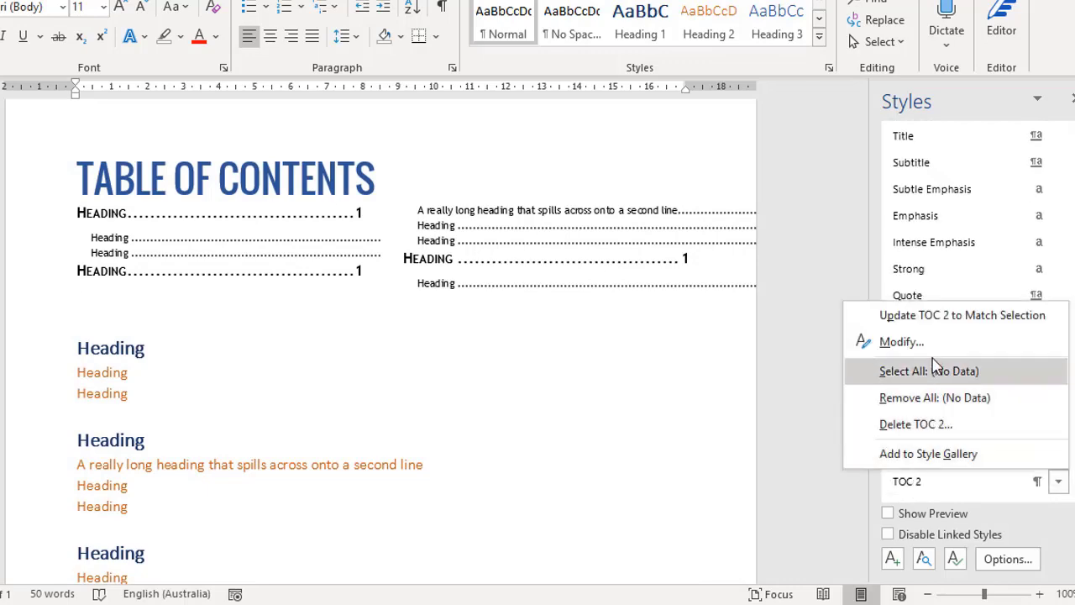
left_click(900, 341)
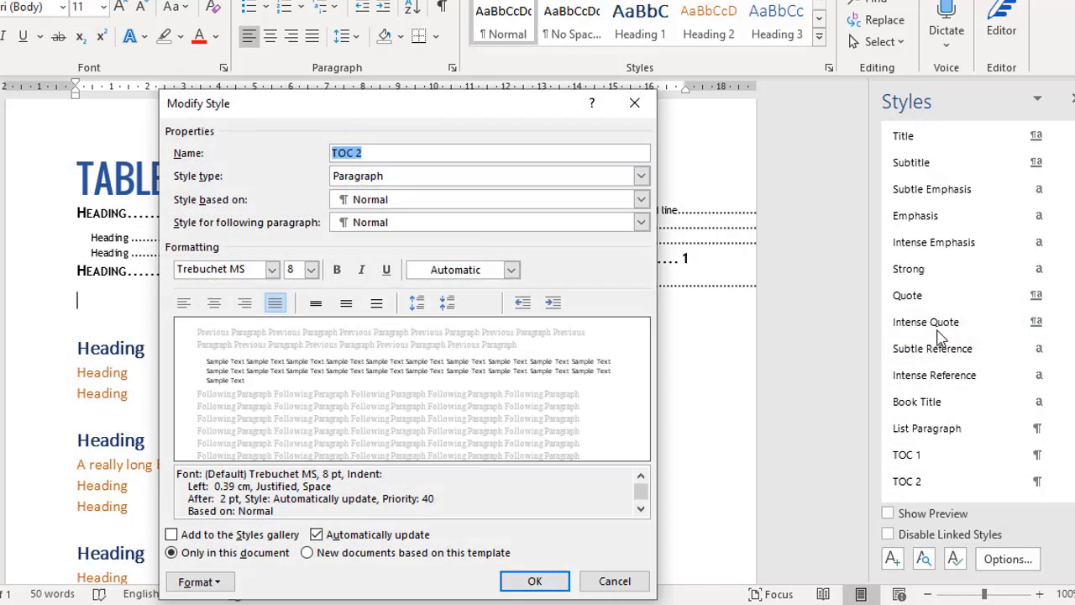
left_click(202, 581)
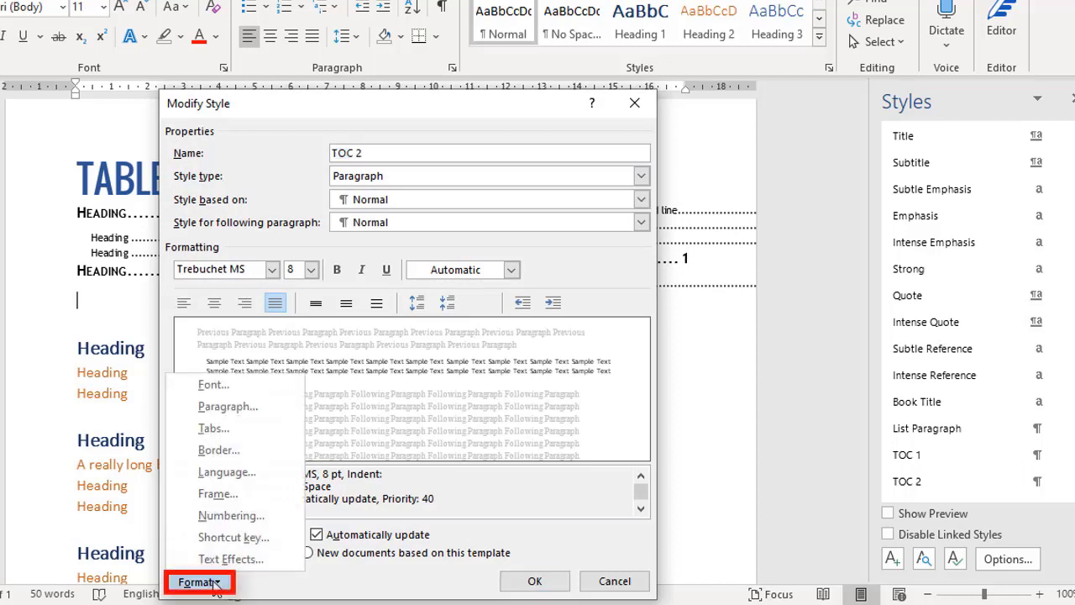
left_click(235, 428)
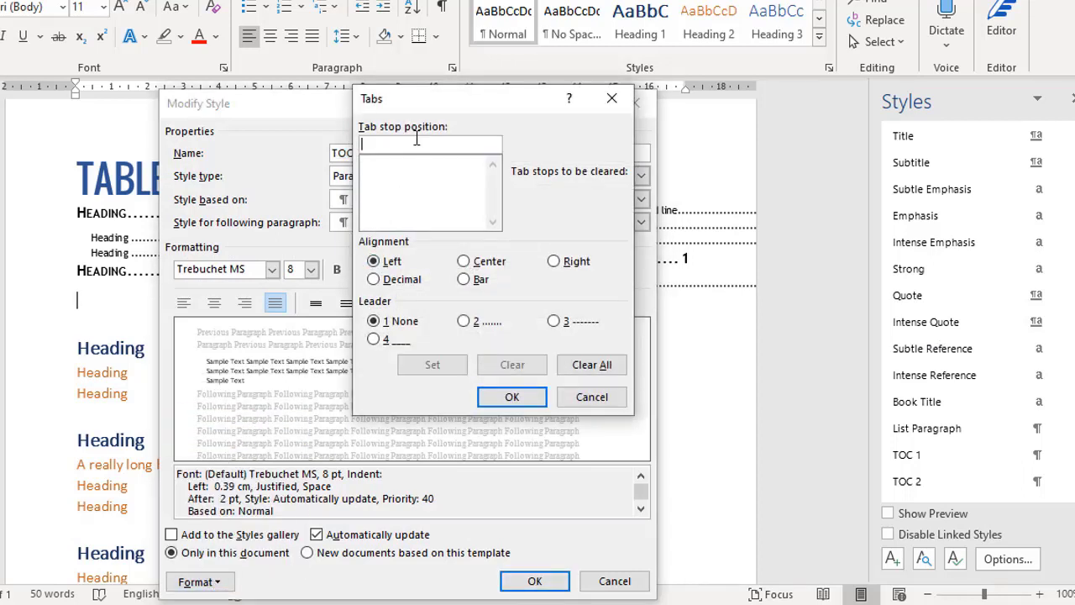
type("8cm")
left_click(555, 261)
left_click(466, 322)
left_click(432, 364)
type("17")
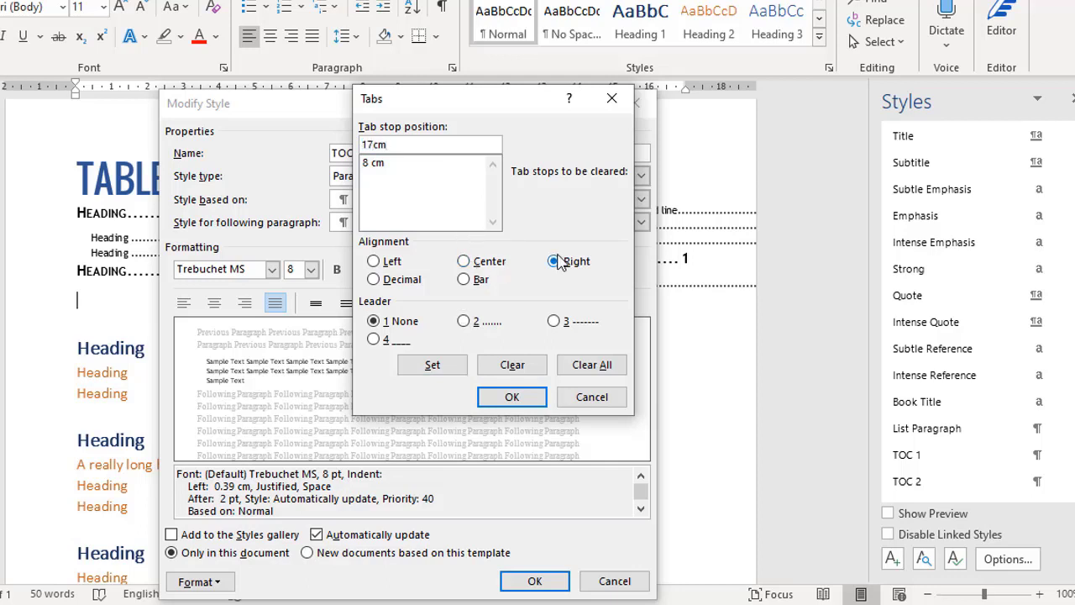
left_click(466, 321)
left_click(449, 370)
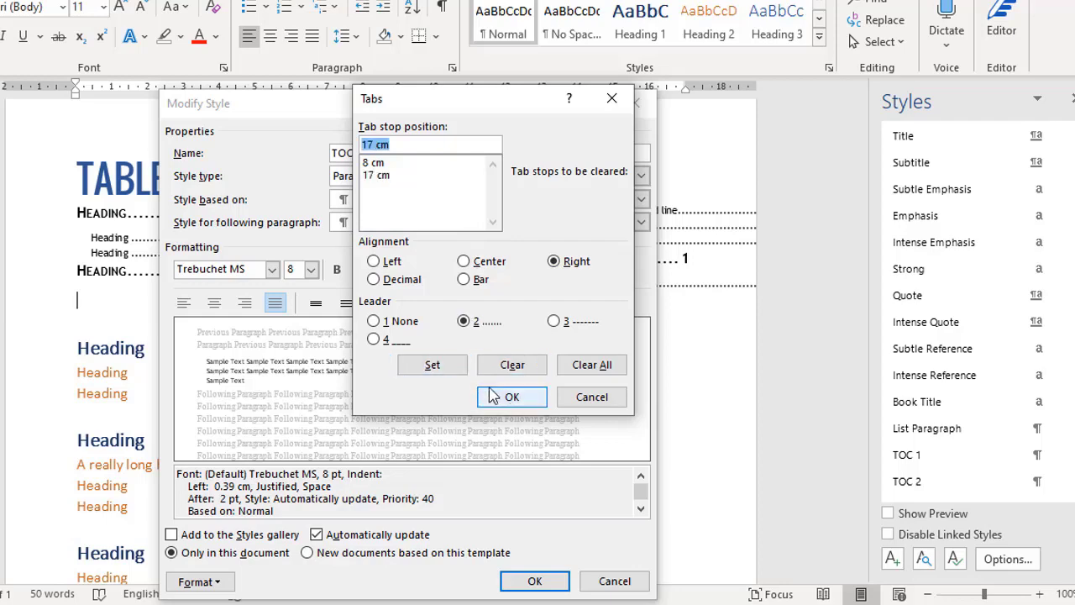
left_click(510, 397)
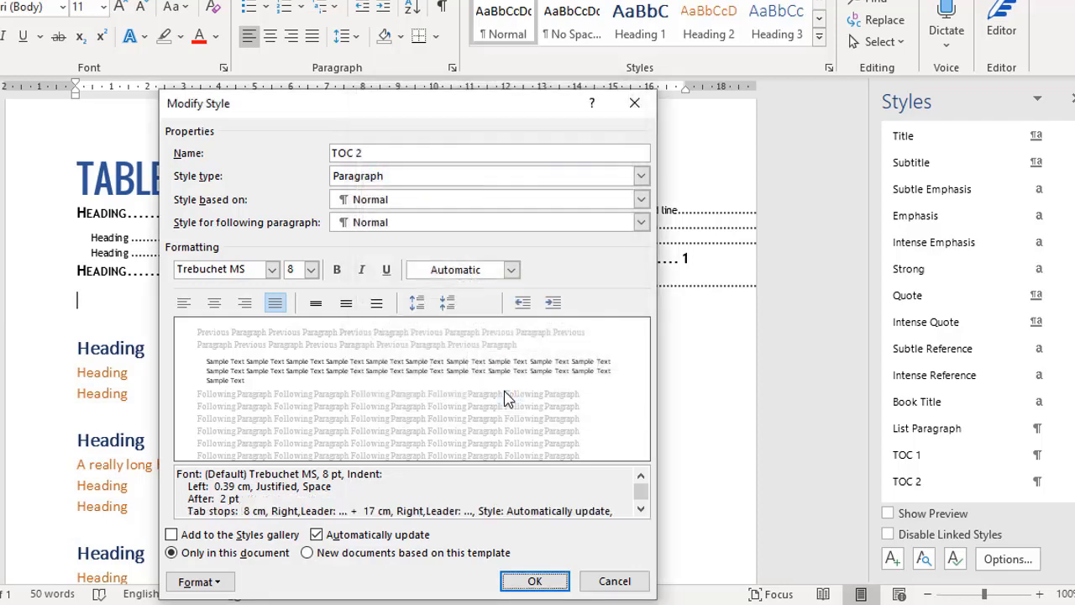
left_click(537, 581)
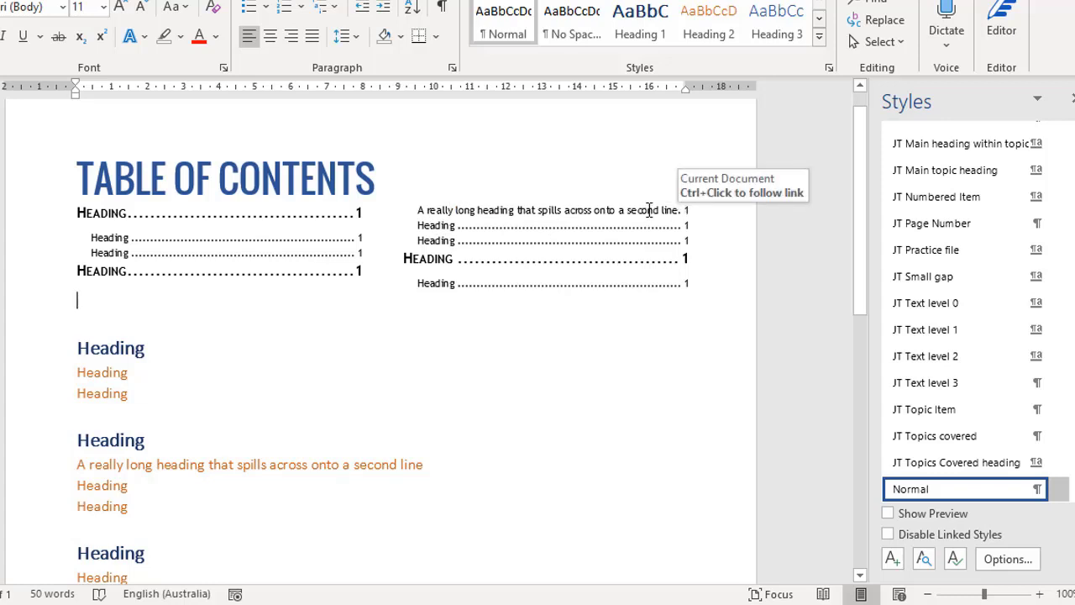
Step: Append '. A bit more. Yes, there we go.' to the end of the long heading
left_click(452, 463)
type(". A bit more. Yes, there we go.")
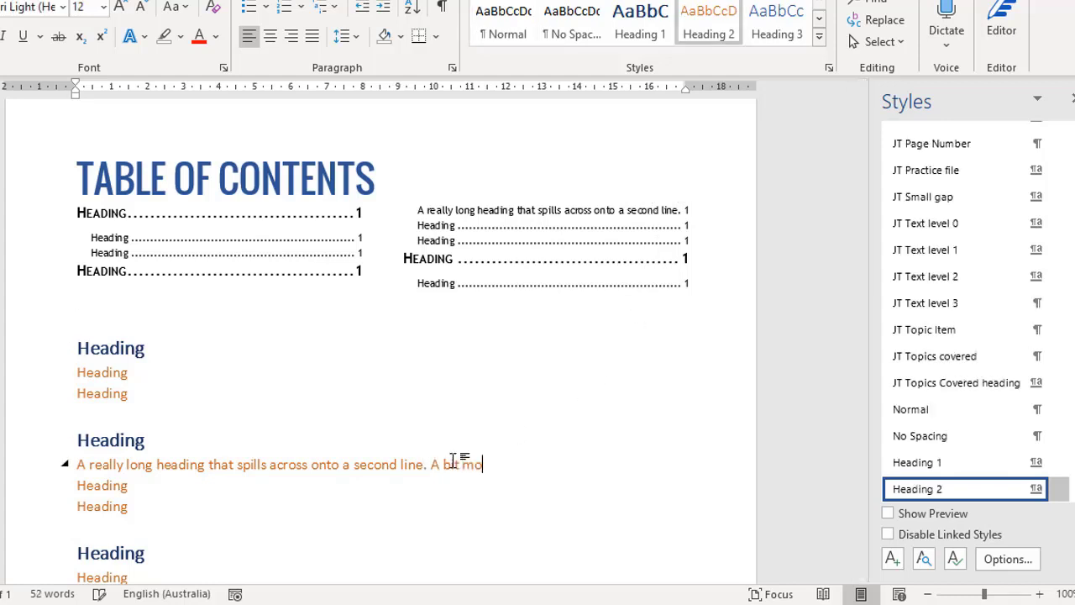
Step: Update the entire table of contents with F9 so it picks up the lengthened heading
left_click(569, 225)
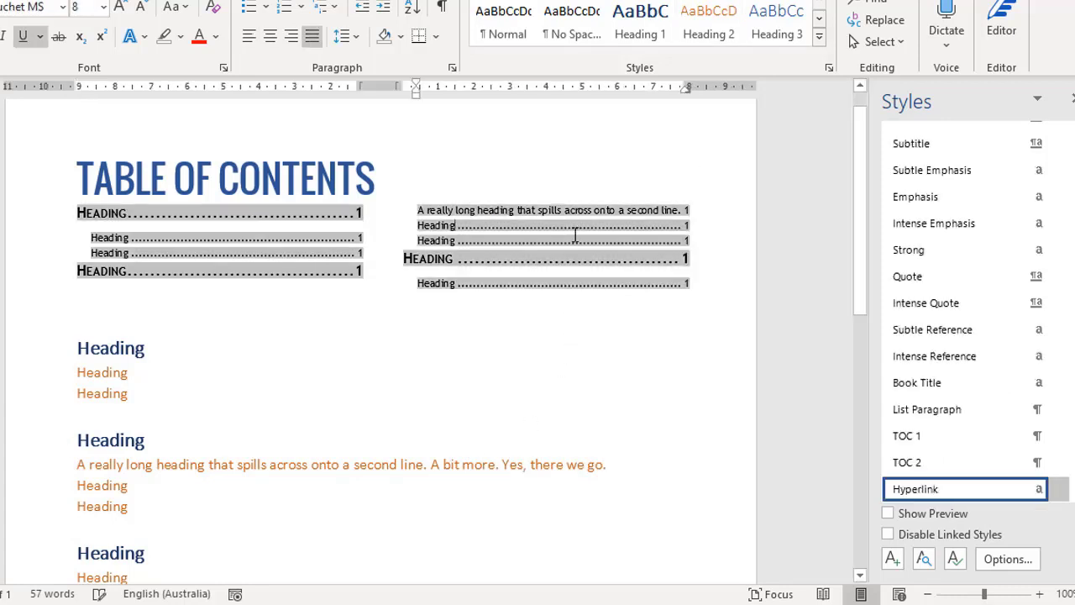
key("F9")
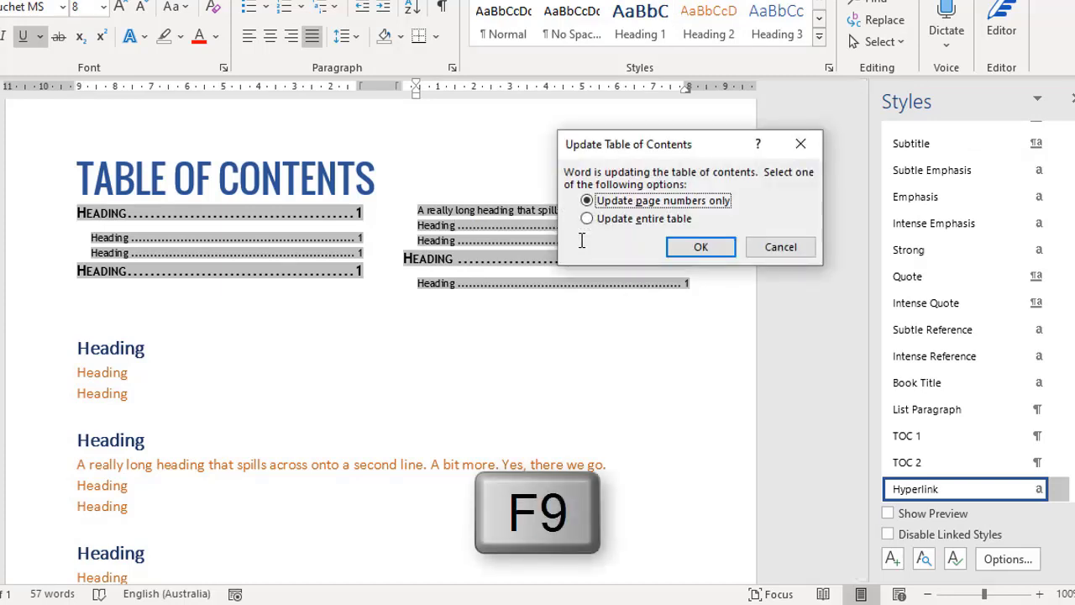
left_click(607, 218)
left_click(700, 246)
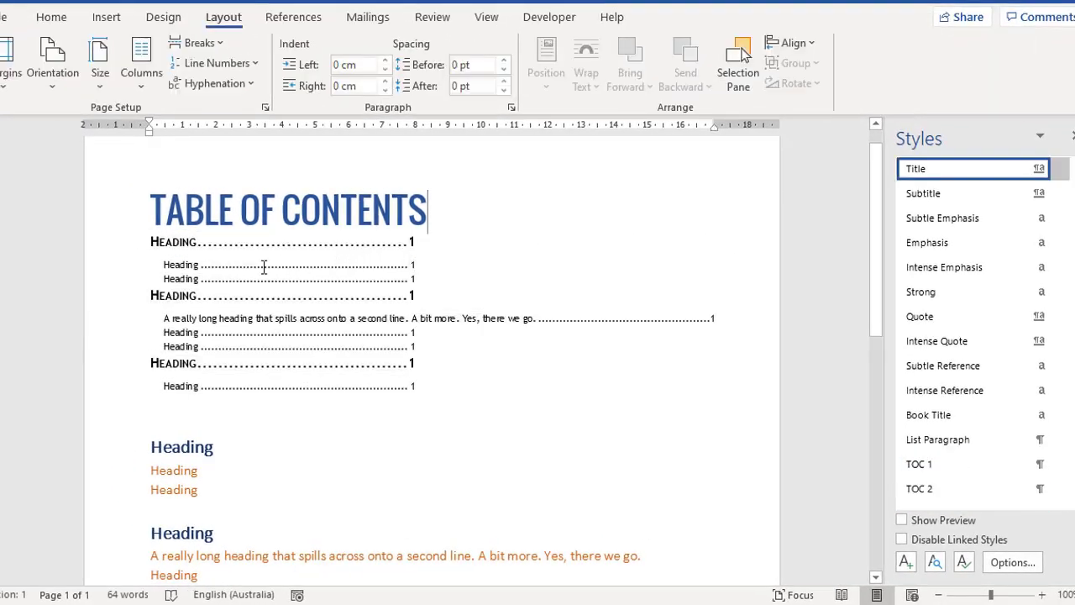
Step: Reselect the table of contents and set it back to Two columns
mouse_move(149, 242)
left_mouse_down()
mouse_move(307, 338)
mouse_move(412, 385)
left_mouse_up()
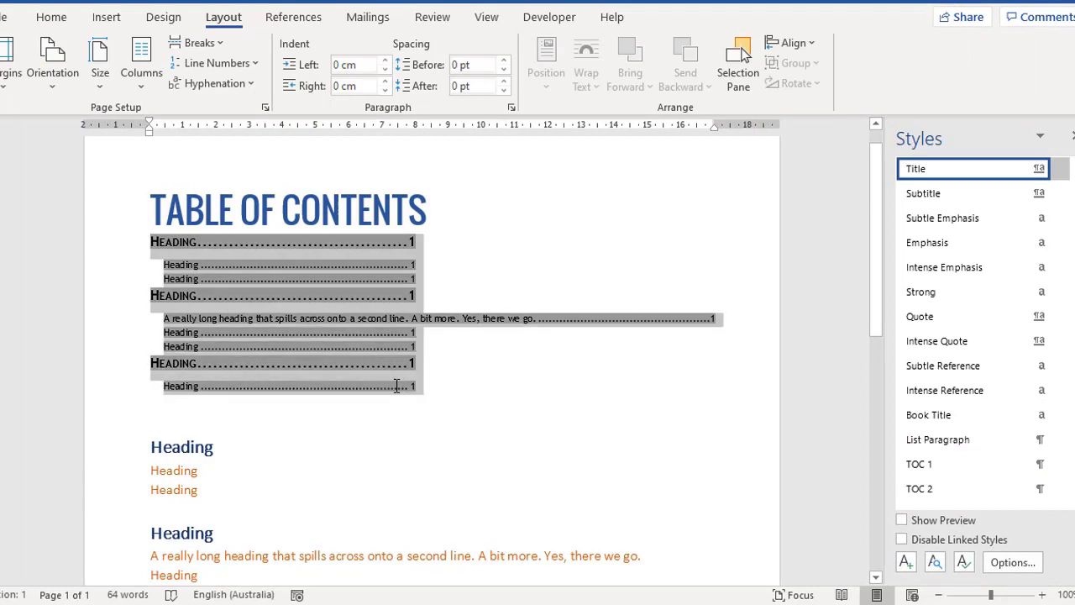
left_click(141, 67)
left_click(167, 157)
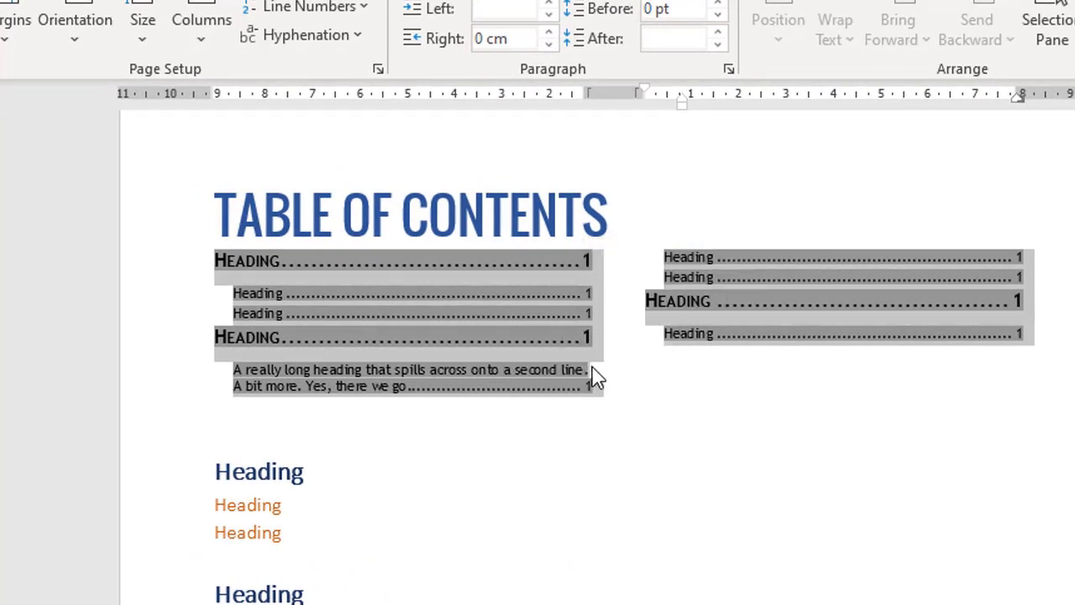
Step: Set the TOC 2 style's left and right paragraph indents to 0.4 cm and save the style
key("ctrl+alt+shift+s")
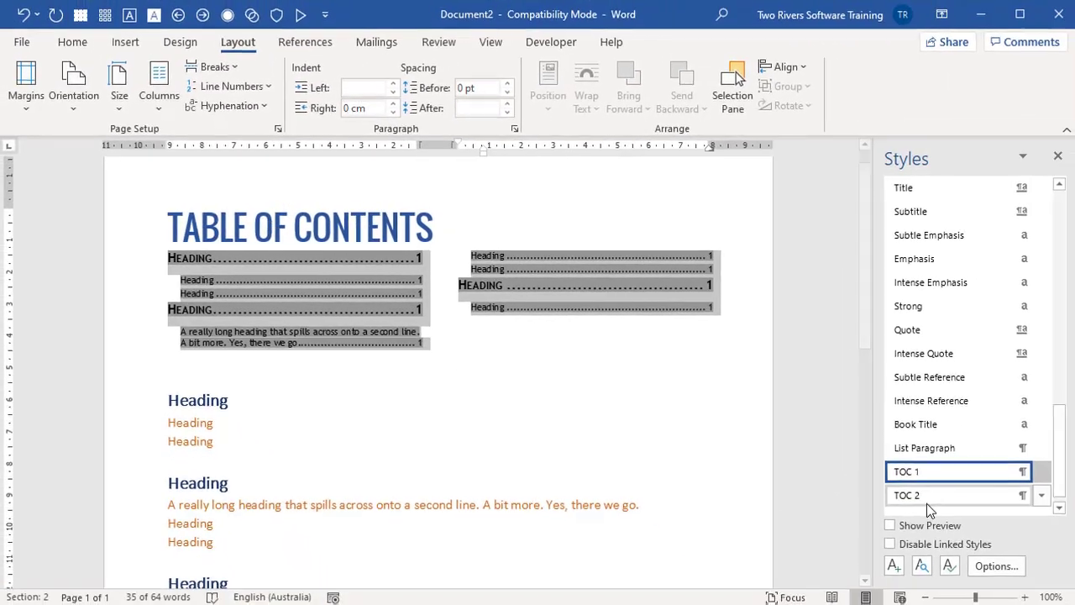
left_click(1041, 495)
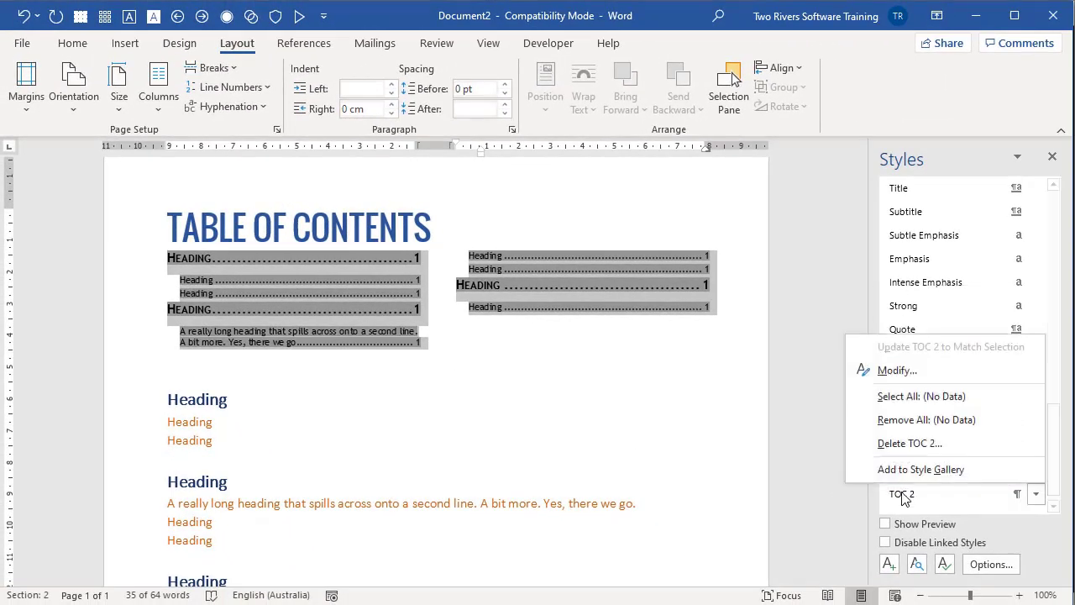
left_click(899, 370)
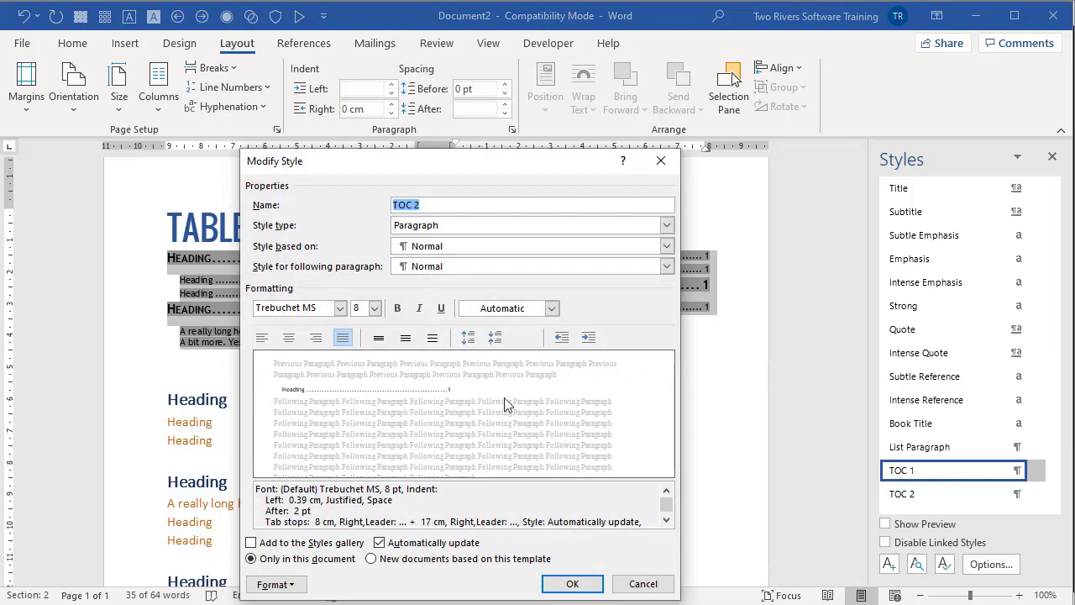
left_click(294, 583)
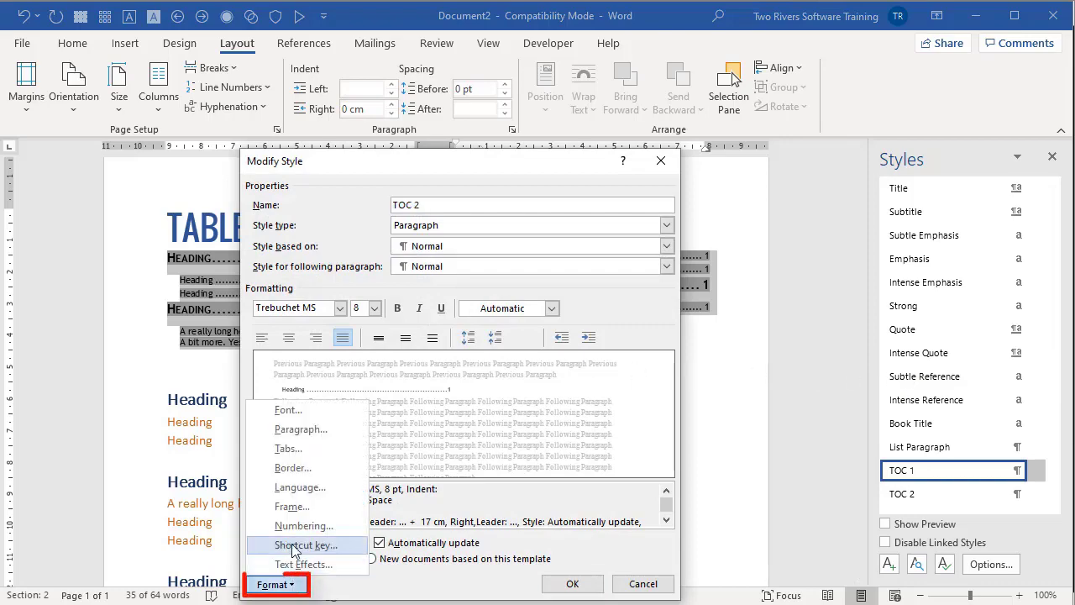
left_click(305, 433)
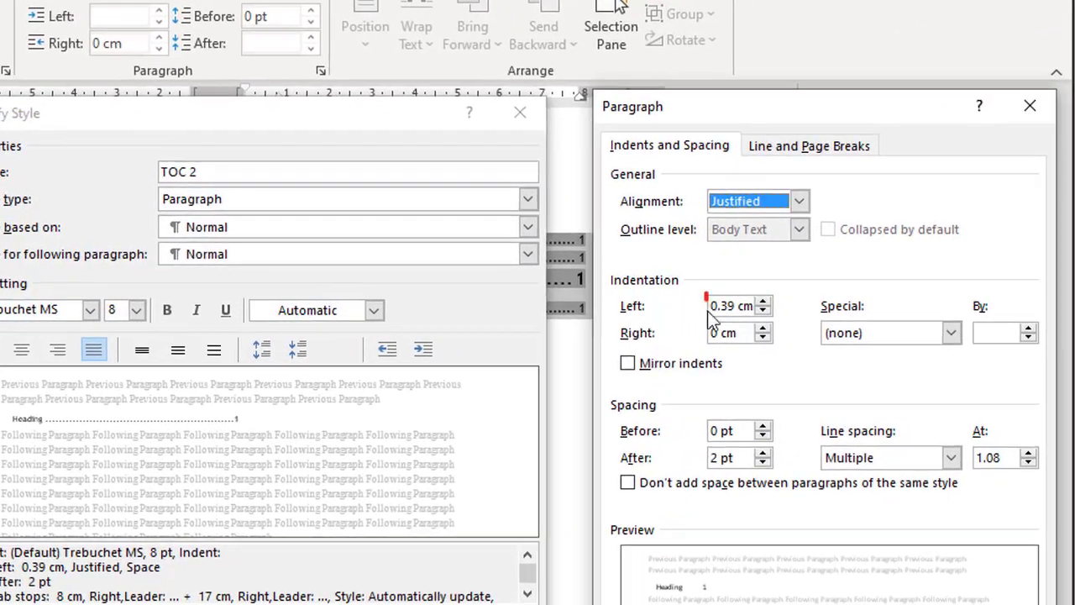
left_click(763, 304)
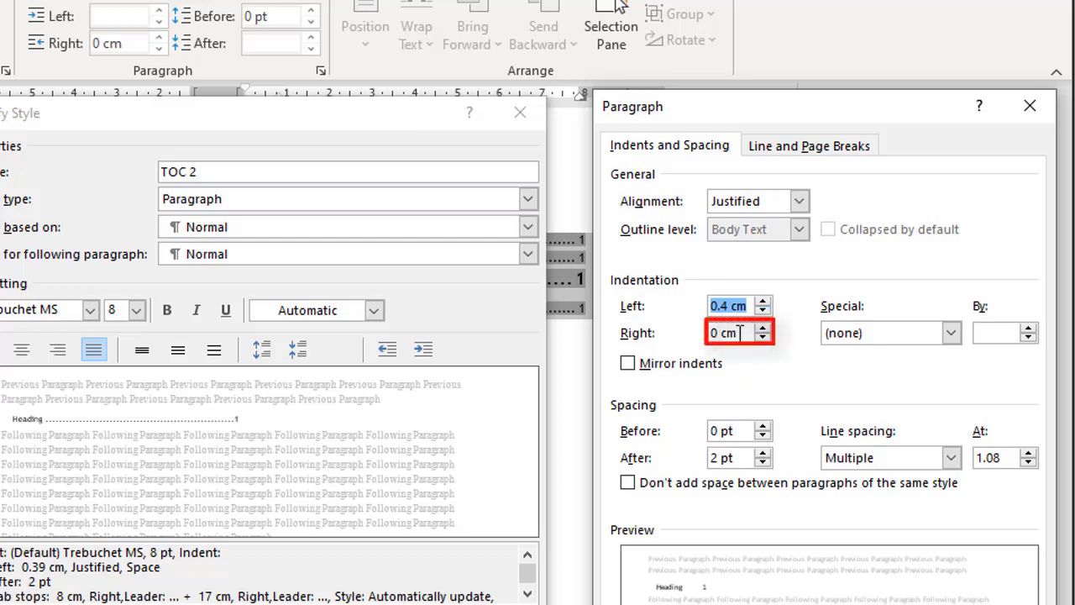
key("Tab")
type("0.4cm")
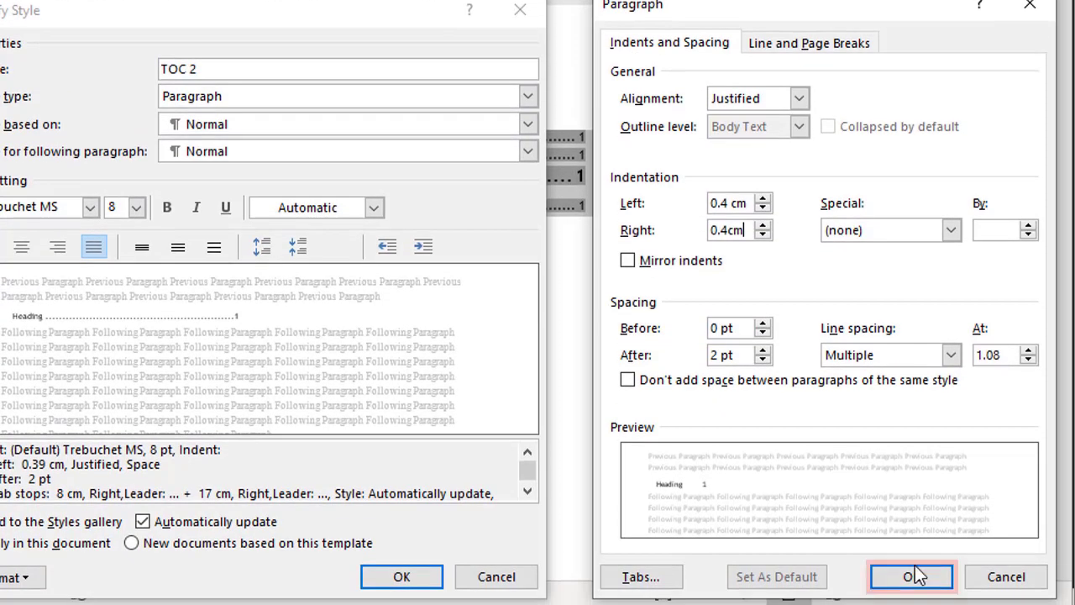
left_click(912, 577)
left_click(401, 576)
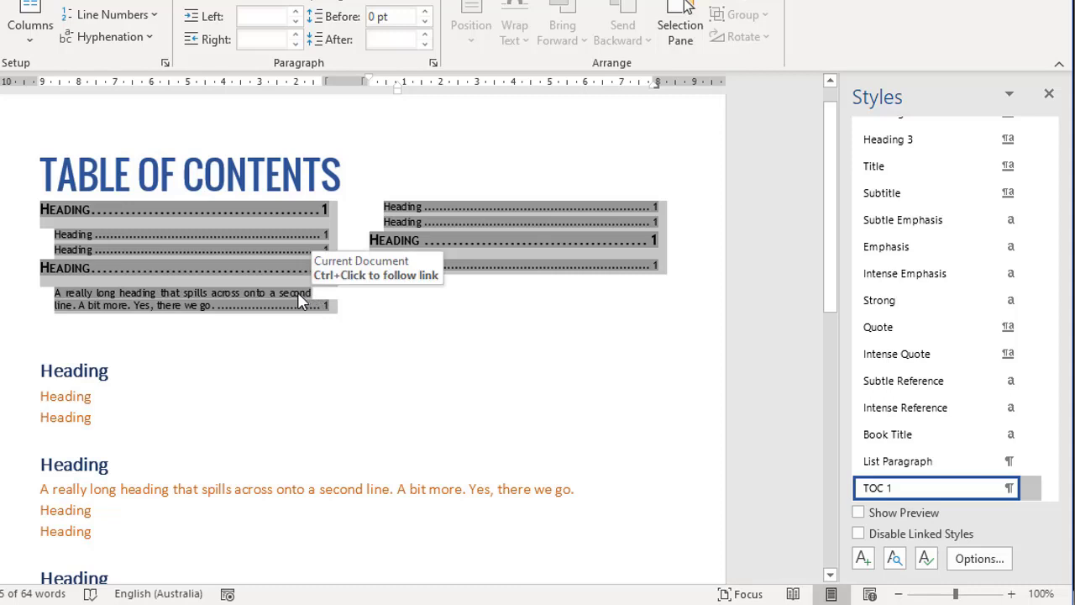
left_click(301, 303)
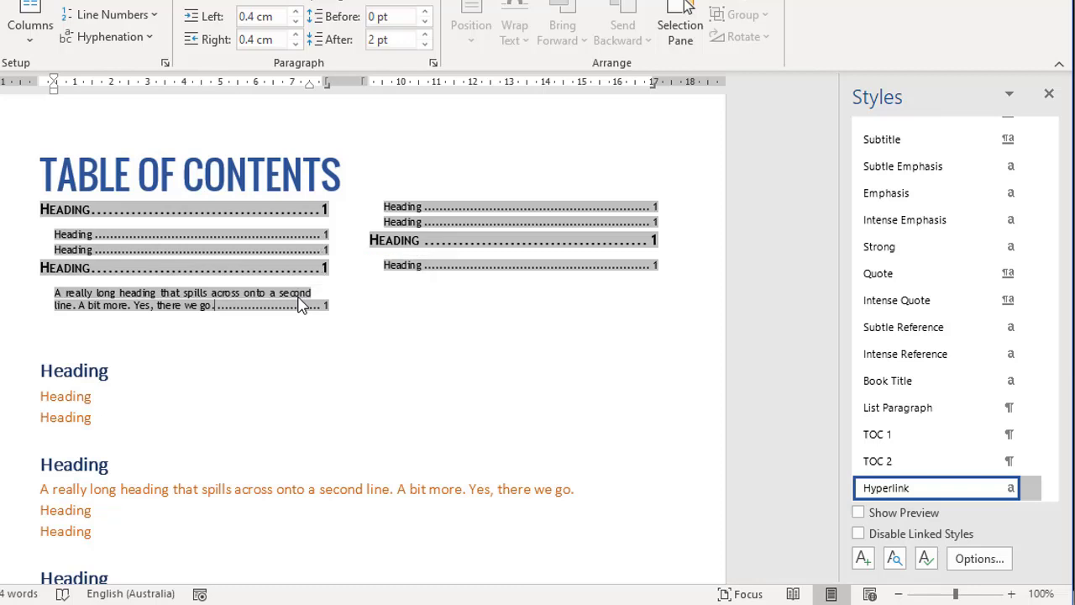
Step: Open Reveal Formatting with Shift+F1 and inspect a TOC 2 entry and a TOC 1 entry
key("shift+F1")
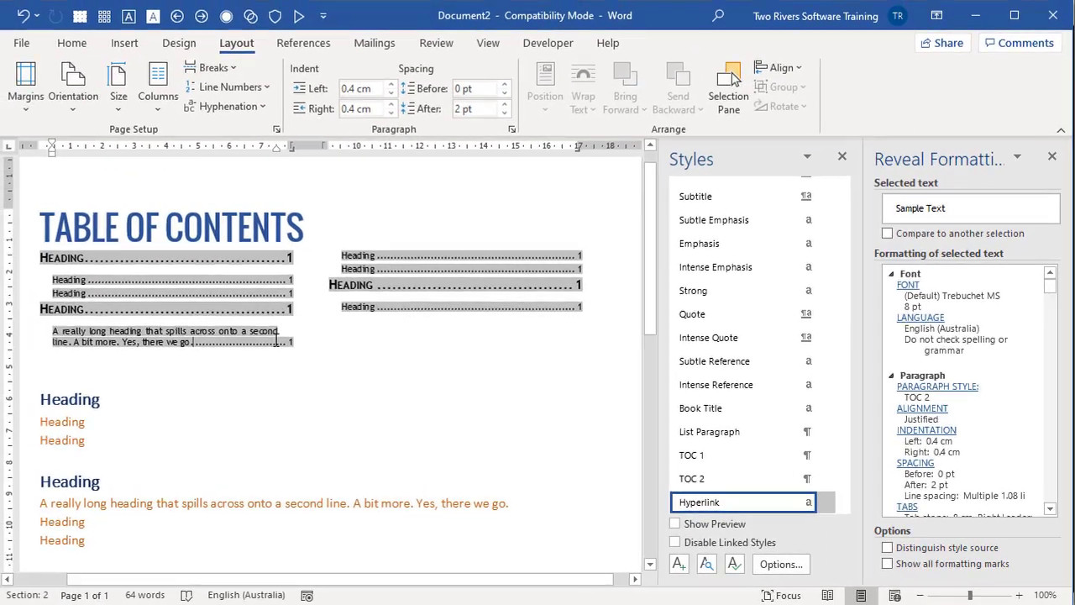
left_click(277, 336)
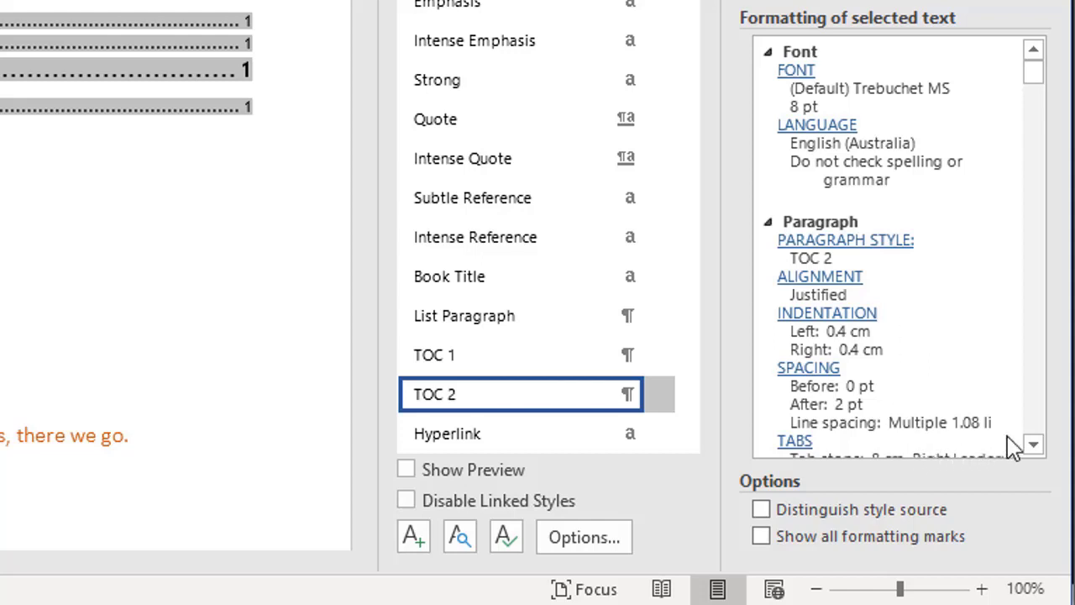
left_click(1033, 444)
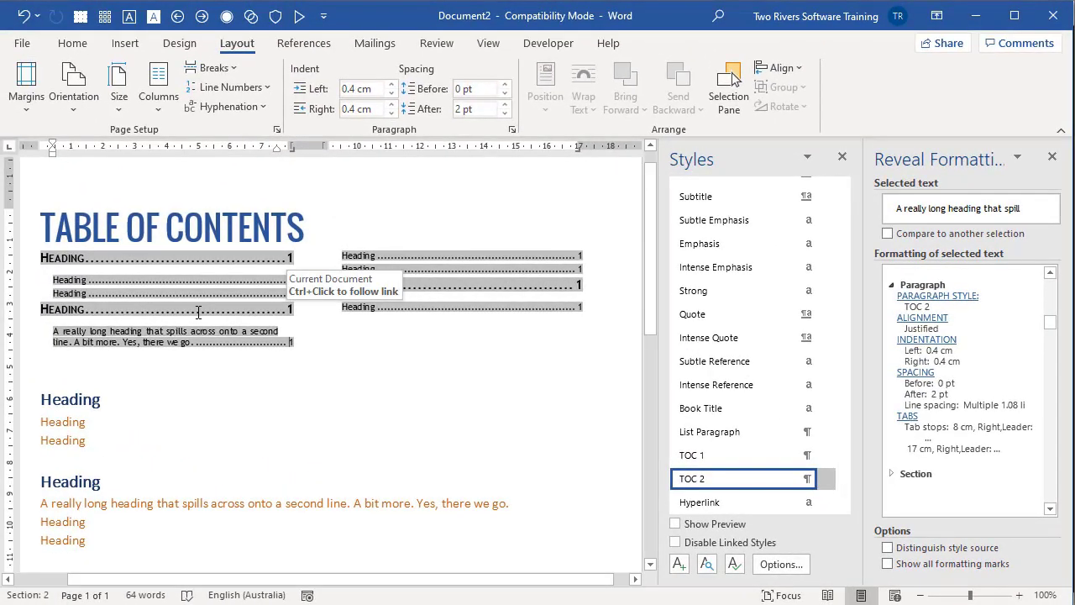
left_click(196, 311)
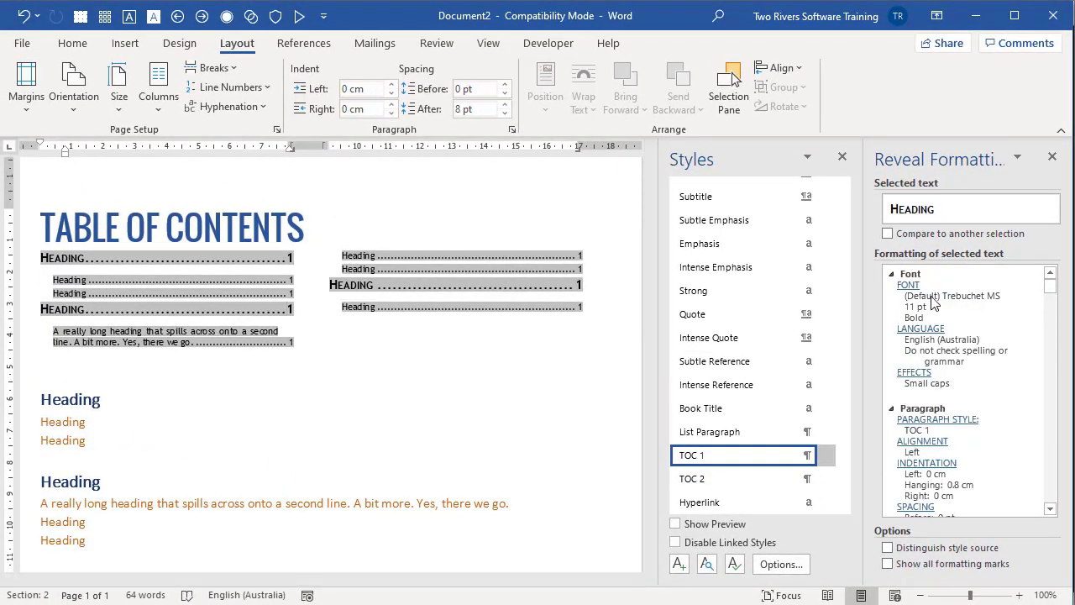
left_click(254, 228)
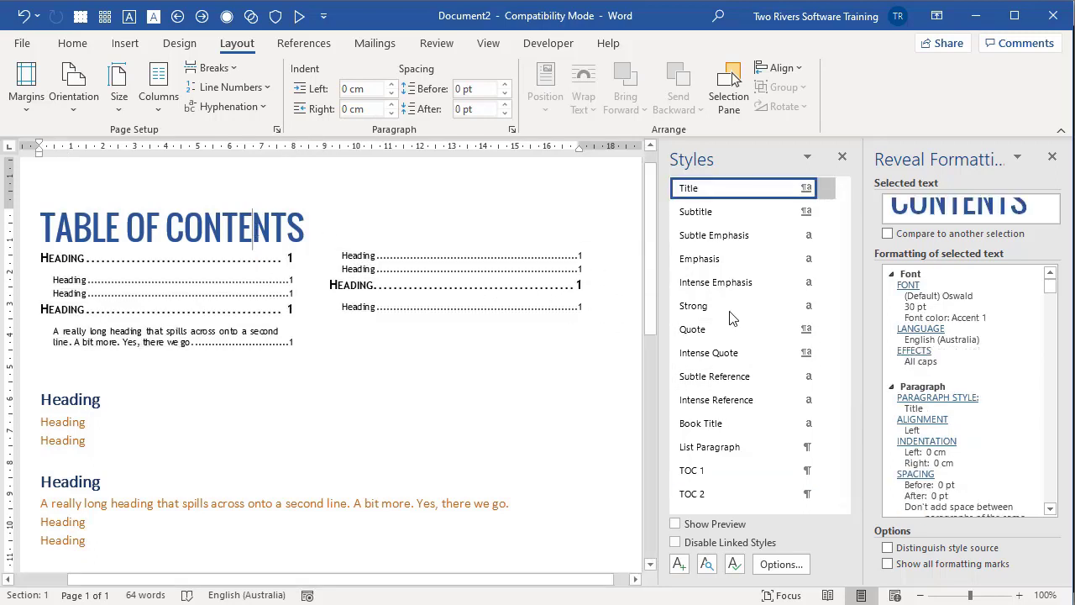